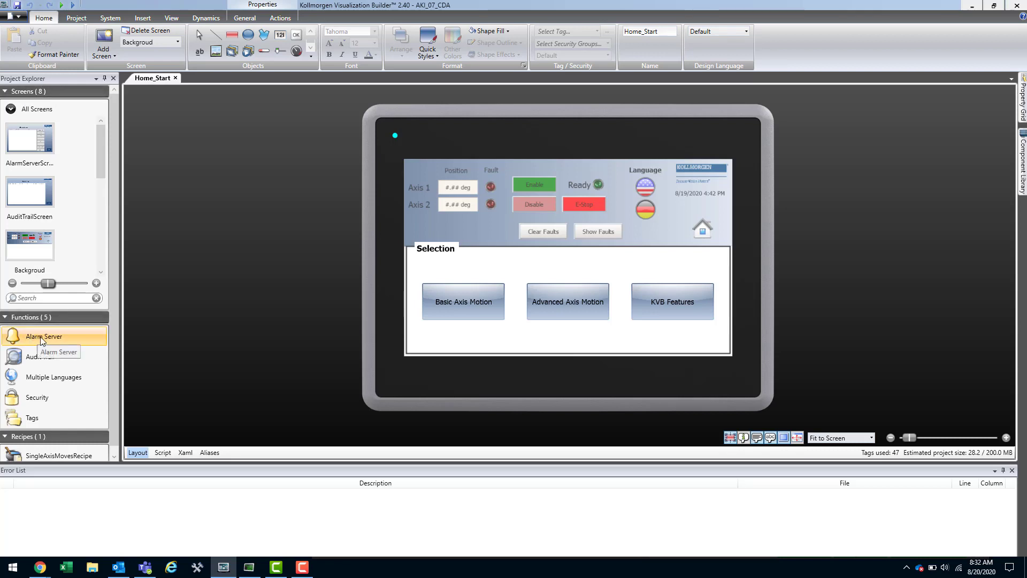
- Open the Alarm Server function and examine the name, text and trigger value of the existing alarm items
{"action": "double_click", "coordinate": [42, 338]}
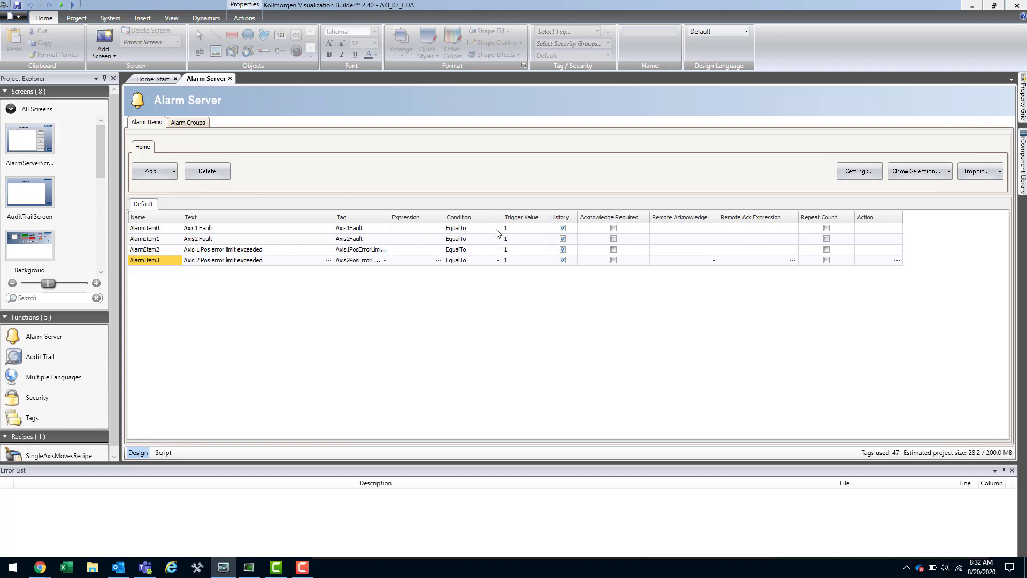
{"action": "left_click", "coordinate": [524, 229]}
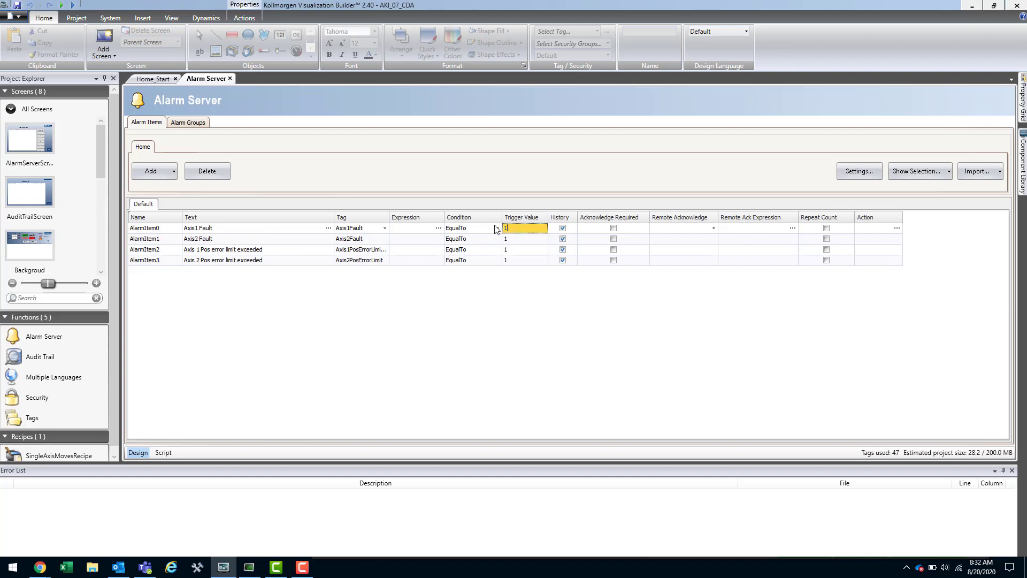
{"action": "left_click", "coordinate": [167, 232]}
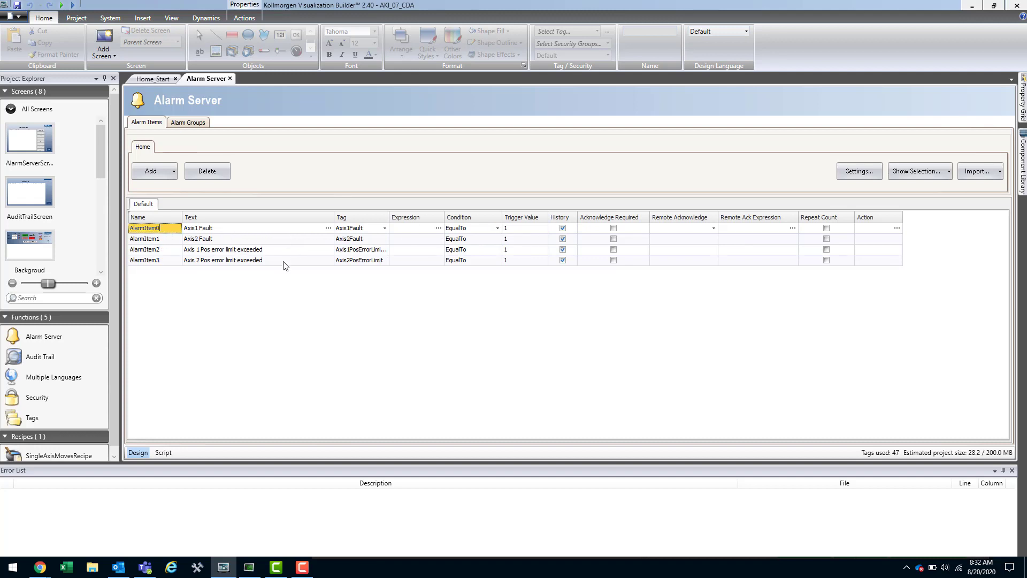
{"action": "left_click", "coordinate": [221, 230]}
{"action": "left_click", "coordinate": [225, 239]}
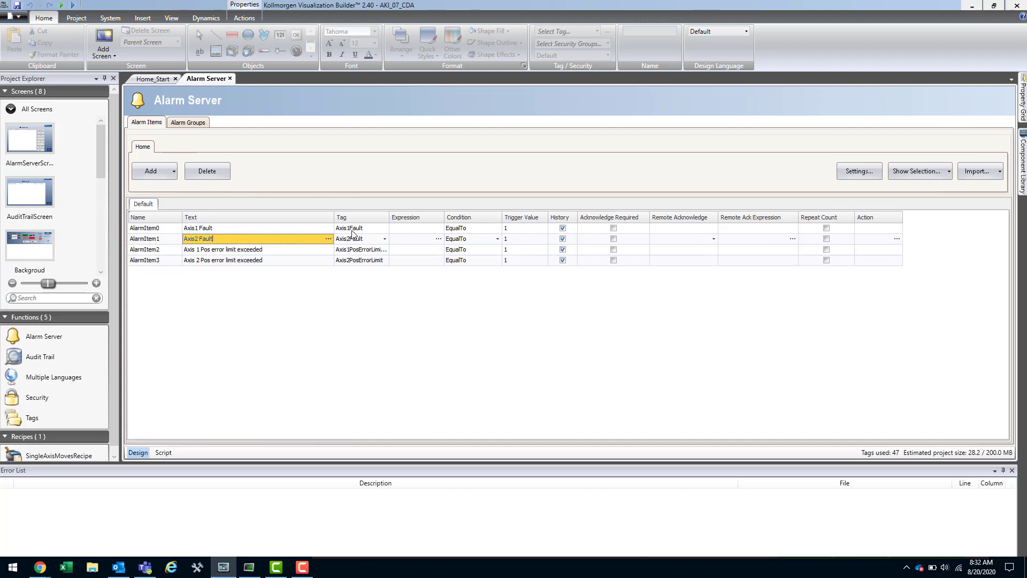
{"action": "left_click", "coordinate": [220, 250]}
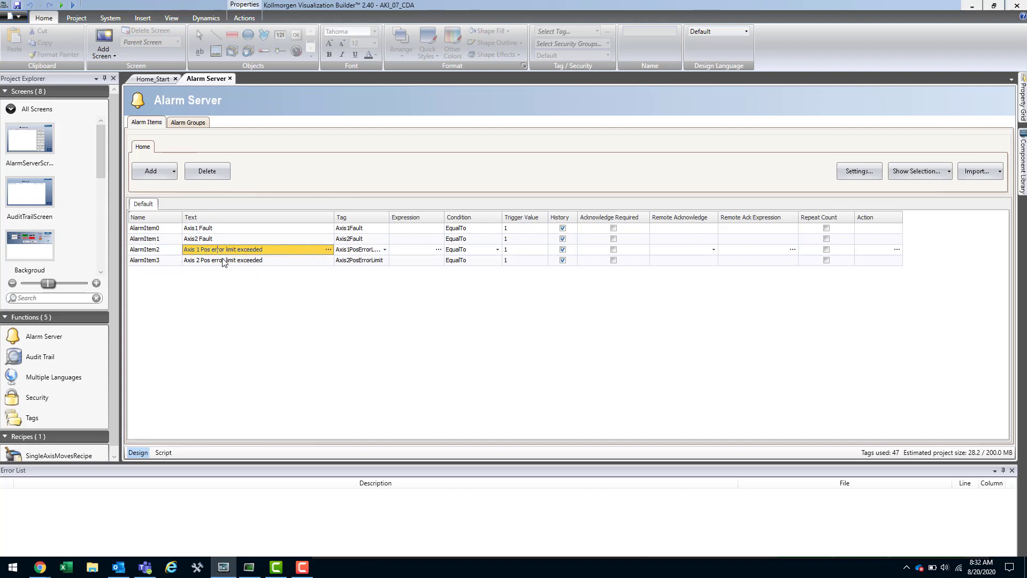
{"action": "left_click", "coordinate": [224, 261]}
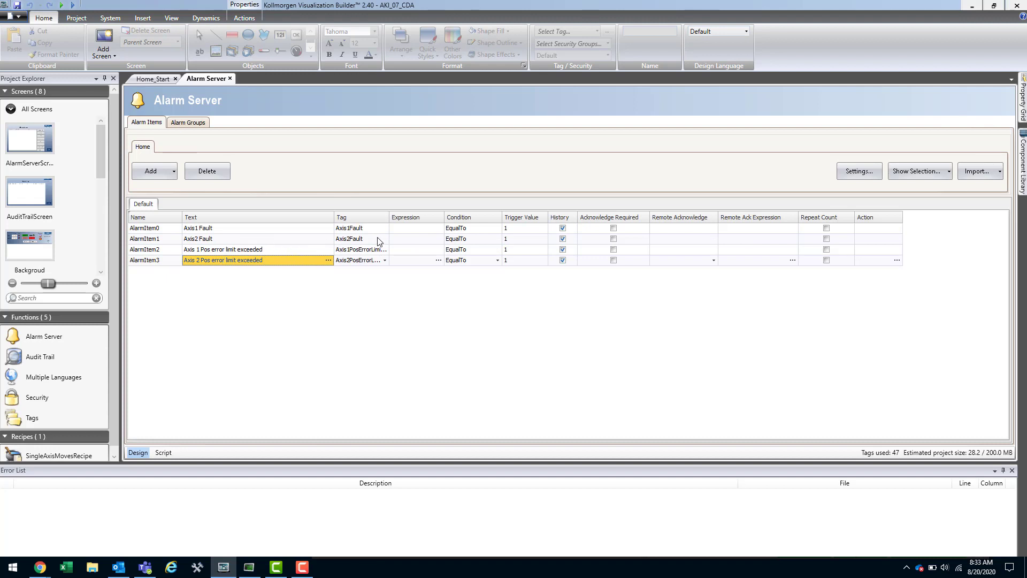
- Add a new alarm item and assign it the Axis1Vel tag
{"action": "left_click", "coordinate": [148, 175]}
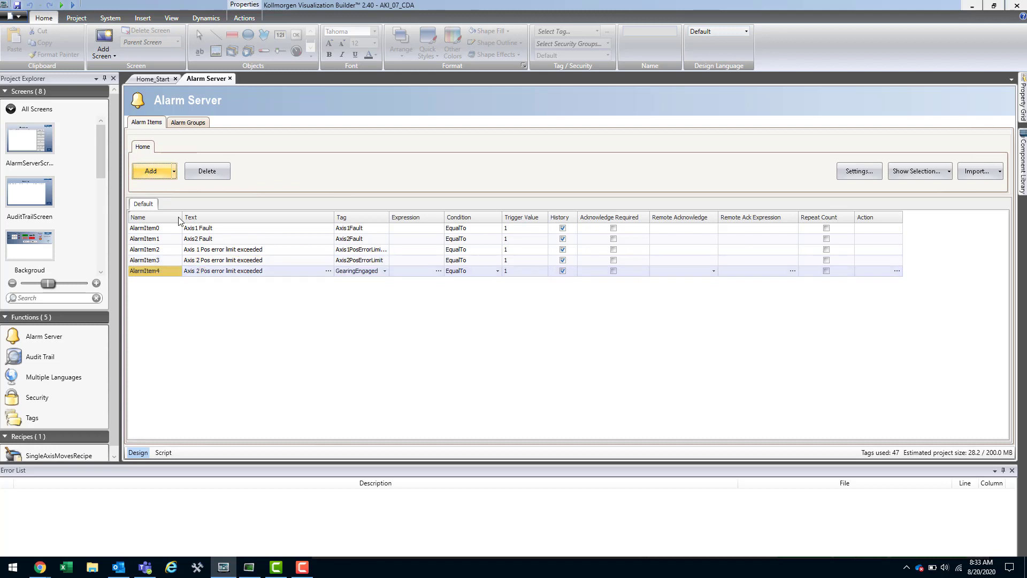
{"action": "left_click", "coordinate": [384, 271]}
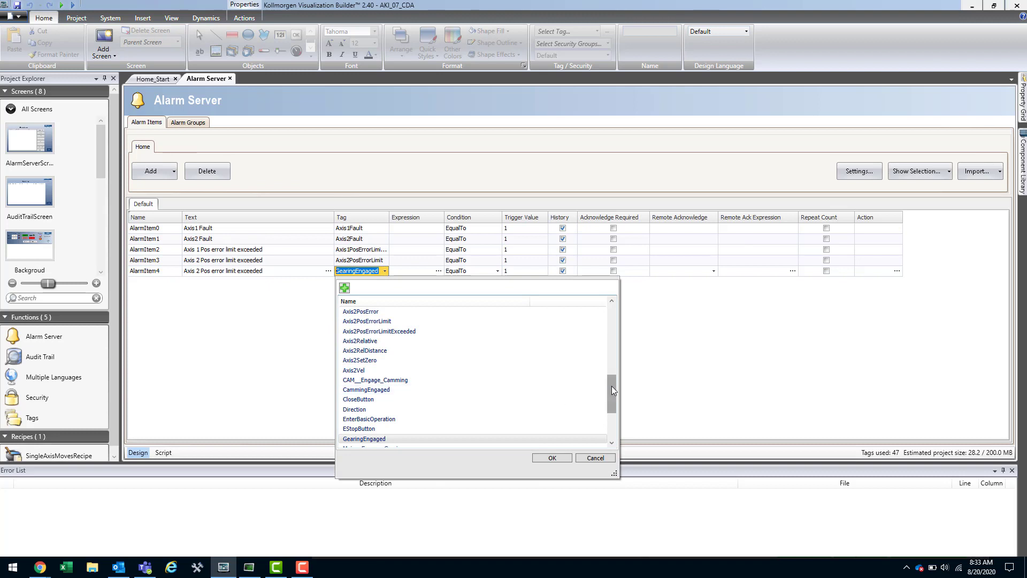
{"action": "left_click_drag", "start_coordinate": [612, 386], "coordinate": [619, 347]}
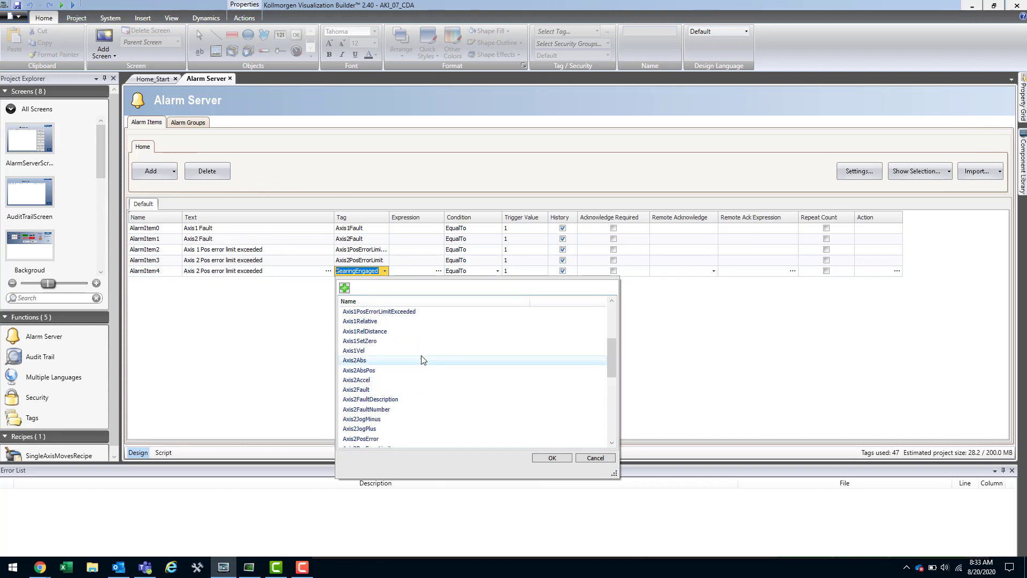
{"action": "double_click", "coordinate": [364, 351]}
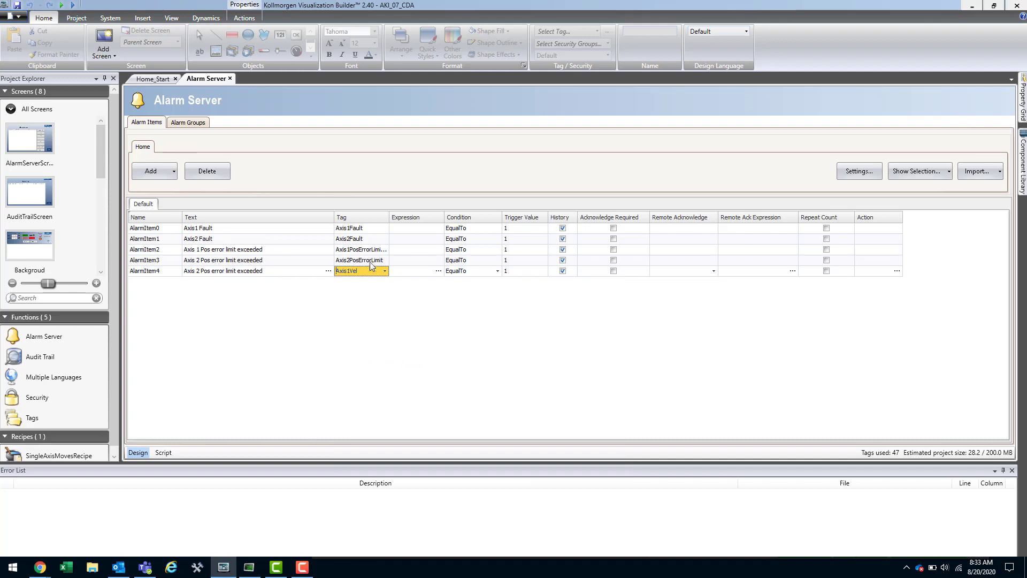
- Set the new alarm item's condition to GreaterThan with a trigger value of 1000
{"action": "left_click", "coordinate": [497, 272]}
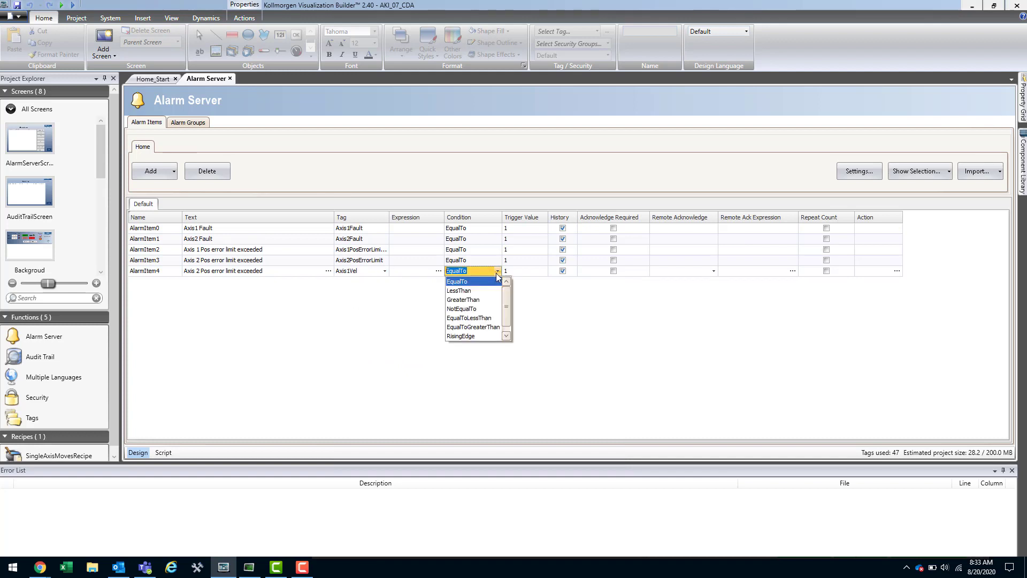
{"action": "left_click", "coordinate": [470, 297]}
{"action": "left_click", "coordinate": [526, 273]}
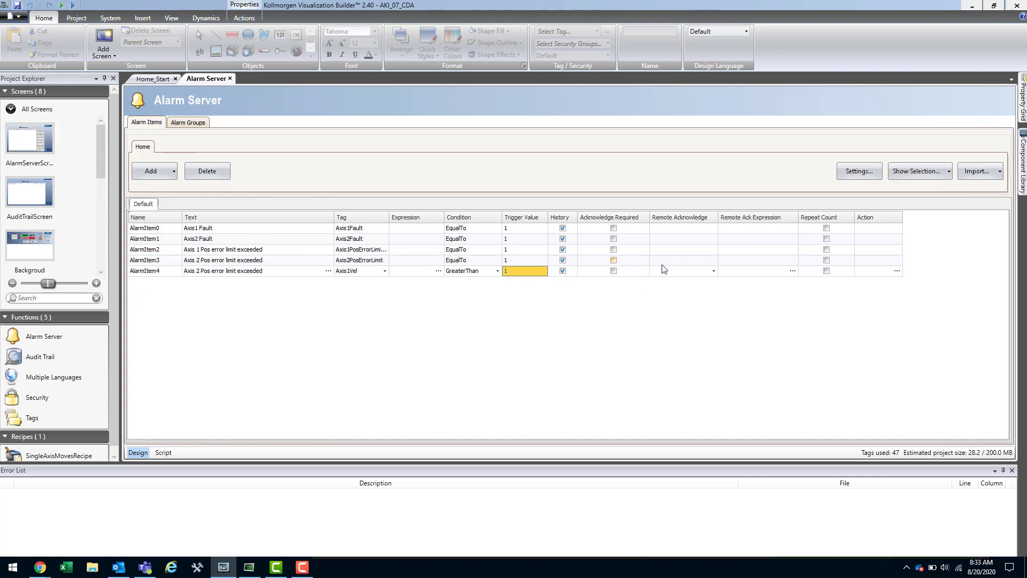
{"action": "type", "text": "000"}
- Change the new alarm item's text to "Axis 1 Velocity overspeed"
{"action": "left_click", "coordinate": [249, 272]}
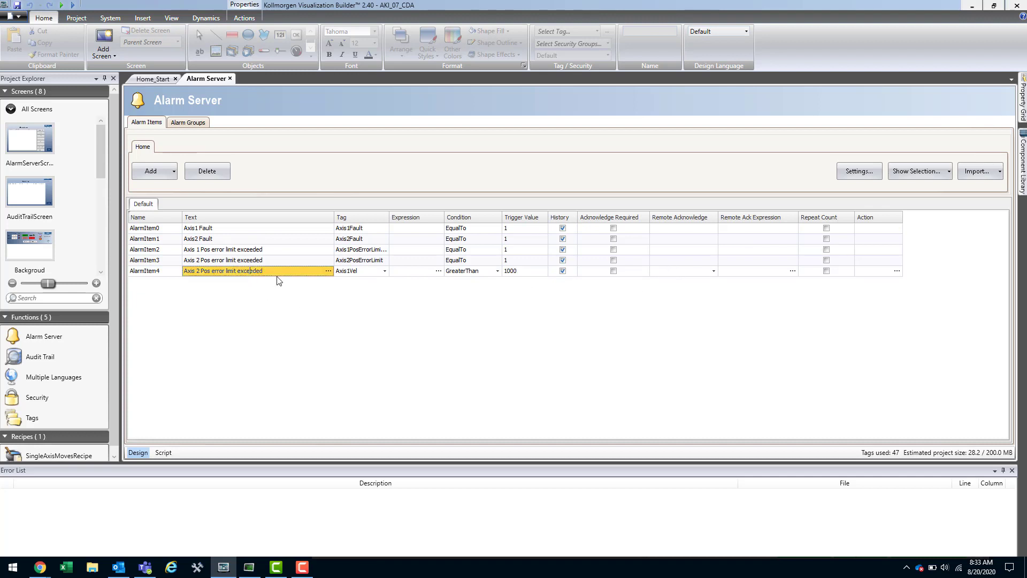
{"action": "left_click_drag", "start_coordinate": [273, 270], "coordinate": [203, 267]}
{"action": "type", "text": "1 Velocity overspeed"}
- View the expression options available for the Axis 1 Velocity overspeed alarm, leaving them unchanged
{"action": "left_click", "coordinate": [438, 270]}
{"action": "left_click", "coordinate": [438, 271]}
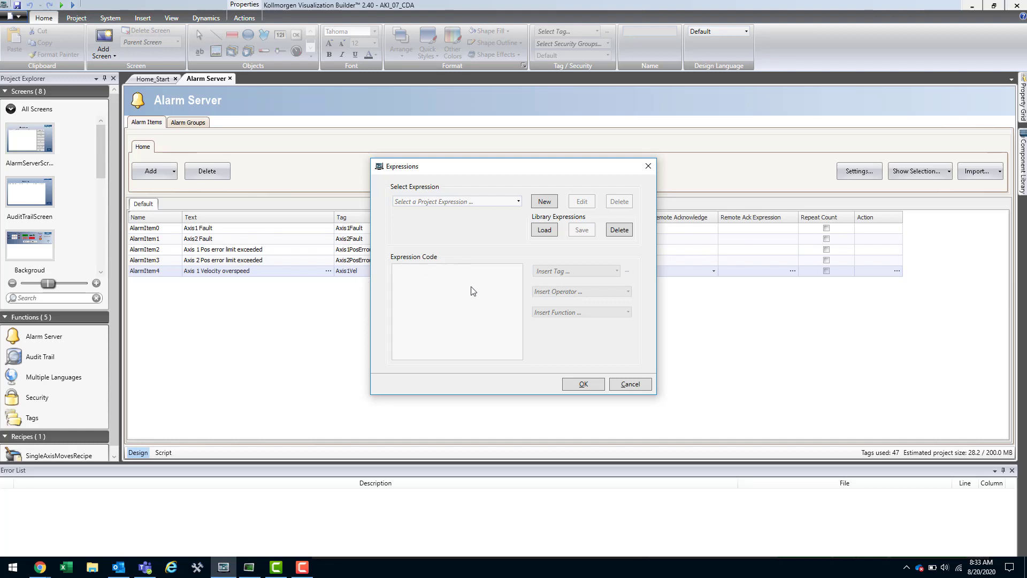
{"action": "left_click", "coordinate": [630, 384]}
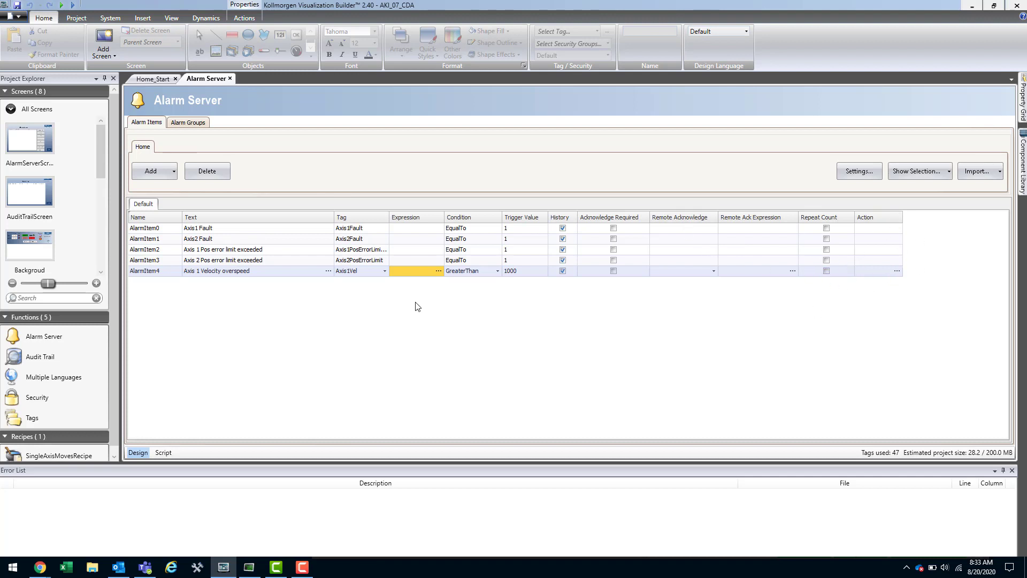
- Try an Alarm active trigger in the overspeed alarm's action settings, browse the Screen actions, and cancel
{"action": "left_click", "coordinate": [897, 271]}
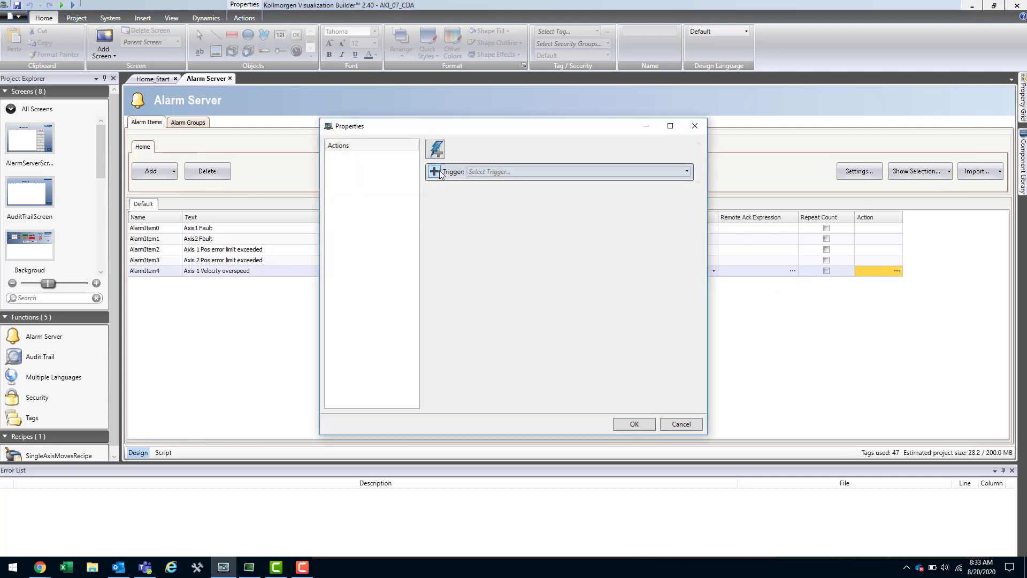
{"action": "left_click", "coordinate": [476, 173]}
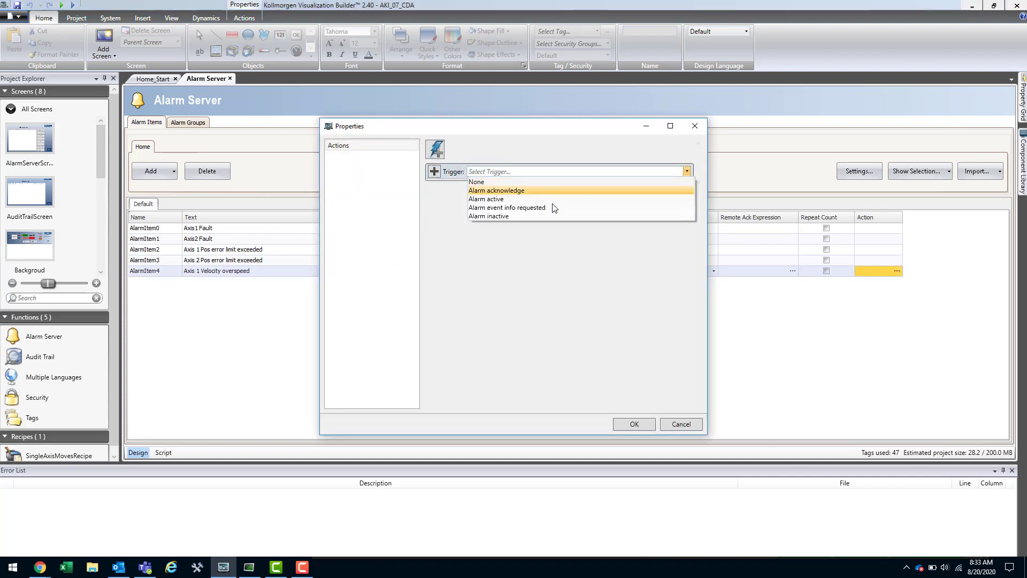
{"action": "left_click", "coordinate": [497, 199]}
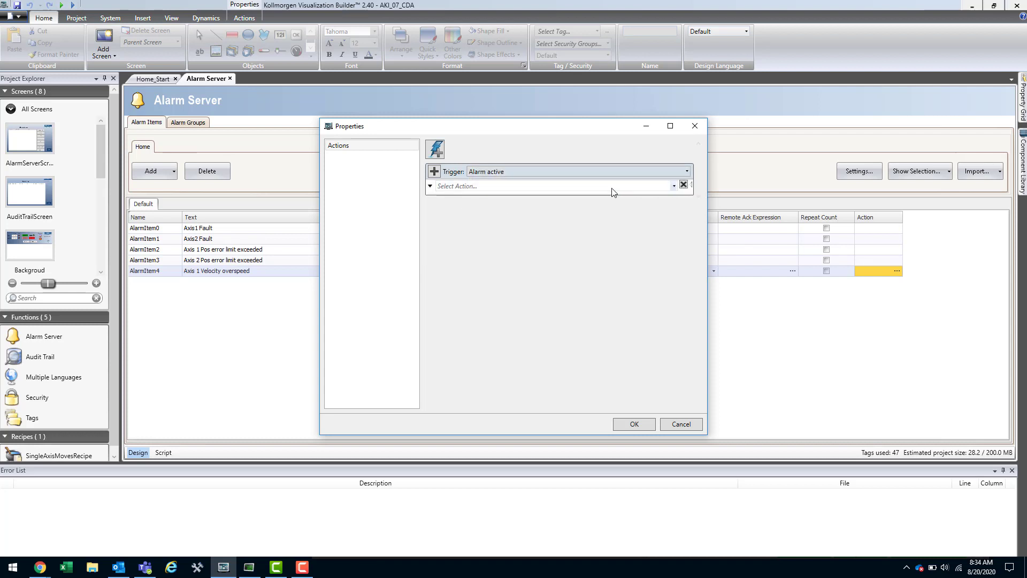
{"action": "left_click", "coordinate": [673, 185]}
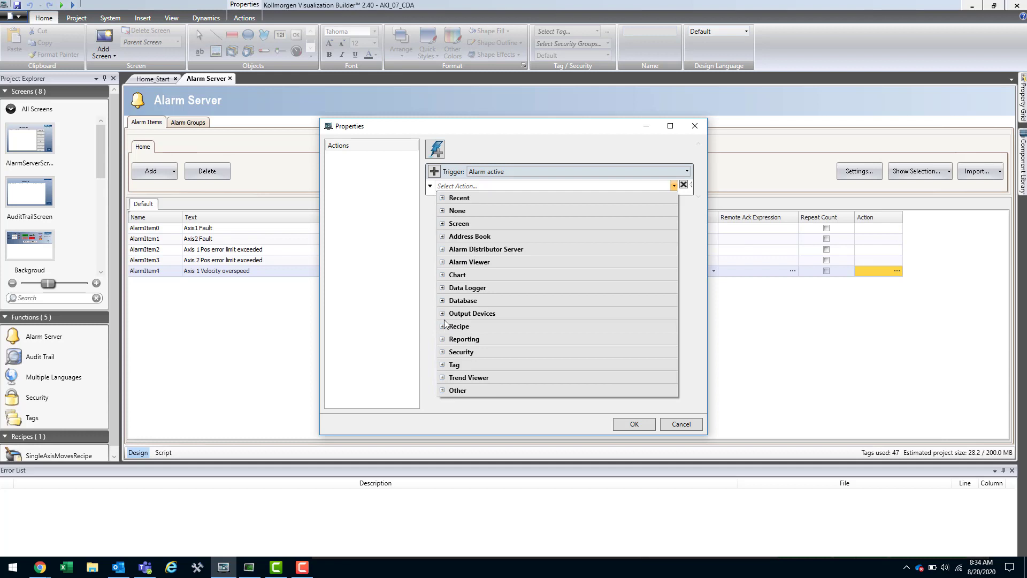
{"action": "left_click", "coordinate": [446, 224]}
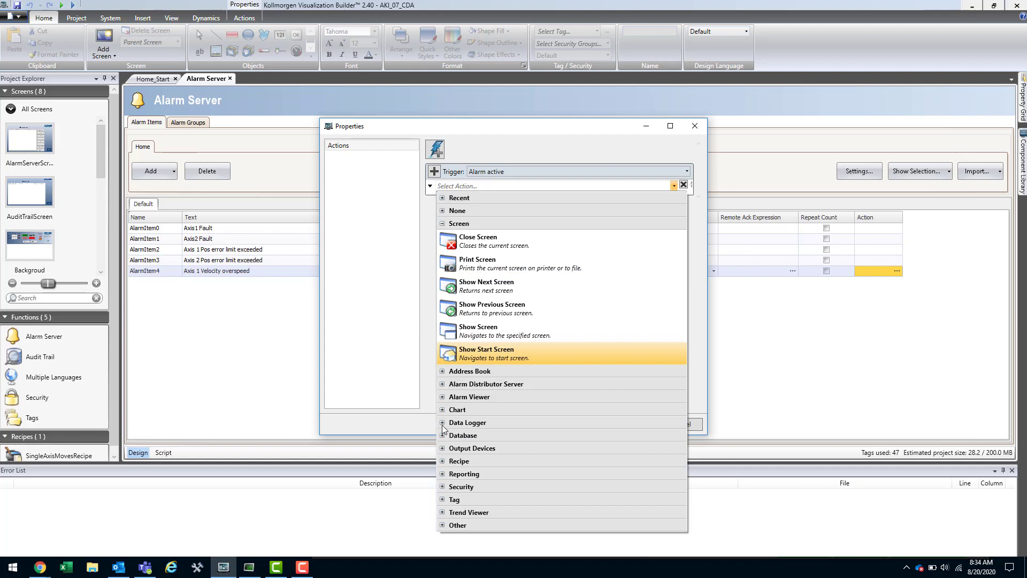
{"action": "left_click", "coordinate": [427, 383]}
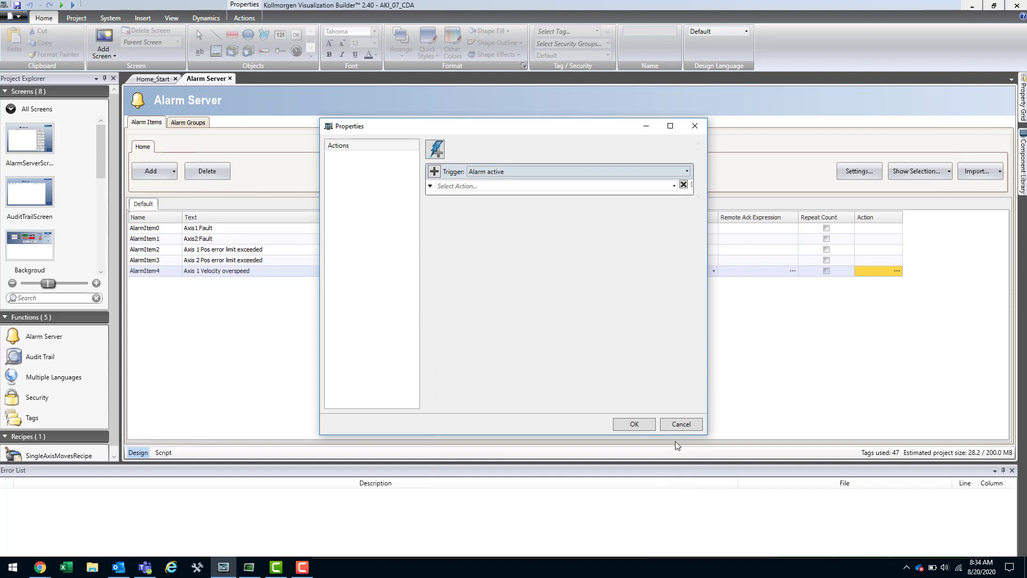
{"action": "left_click", "coordinate": [679, 424]}
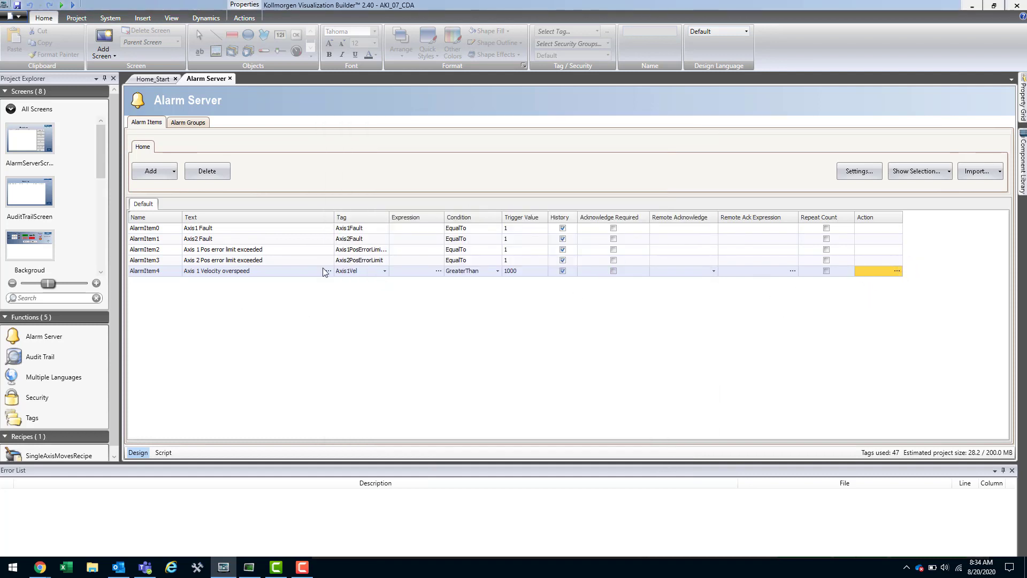
- Add a second alarm group to the Alarm Server and return to the alarm items
{"action": "left_click", "coordinate": [186, 122]}
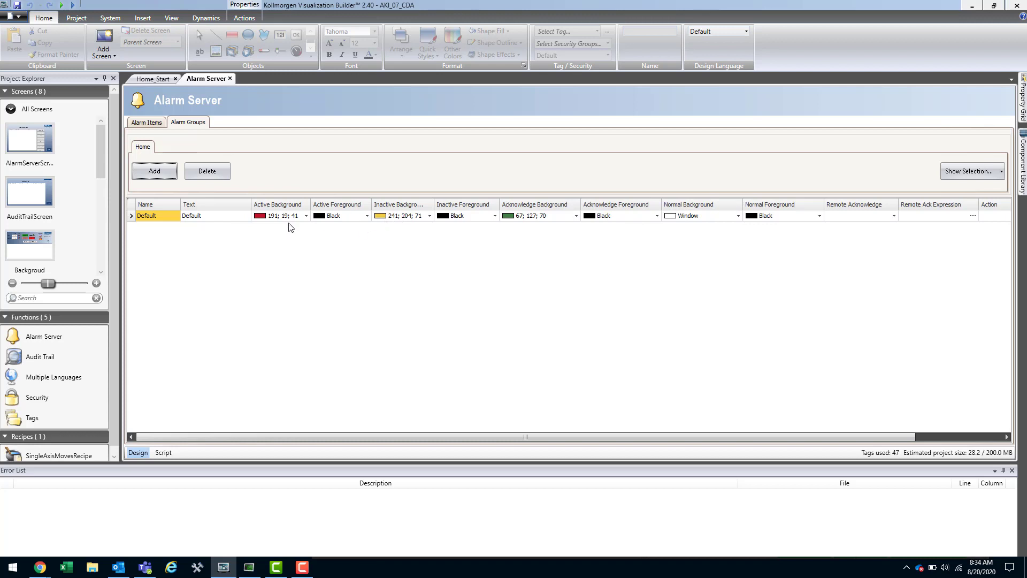
{"action": "left_click", "coordinate": [156, 172]}
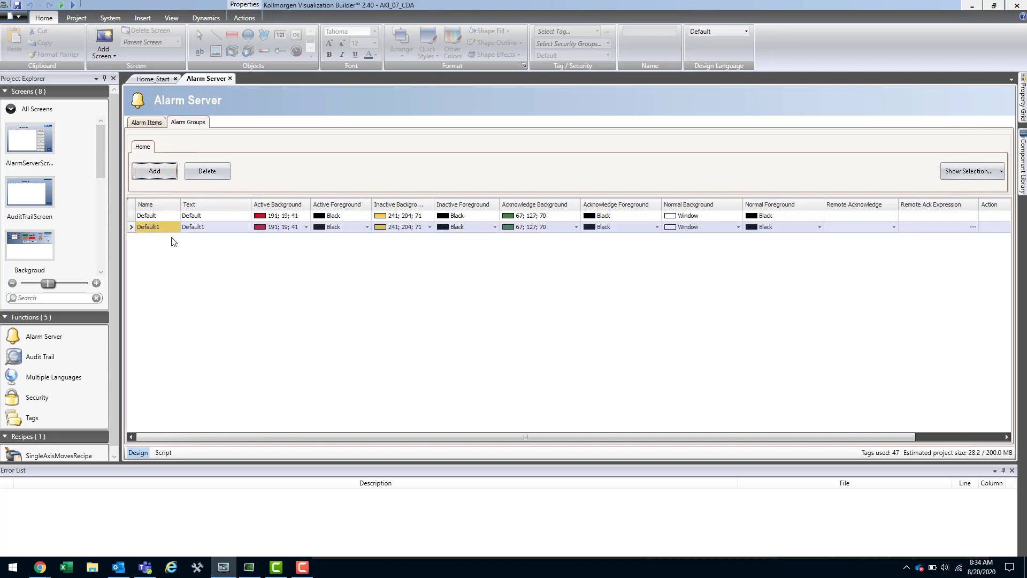
{"action": "left_click", "coordinate": [148, 123]}
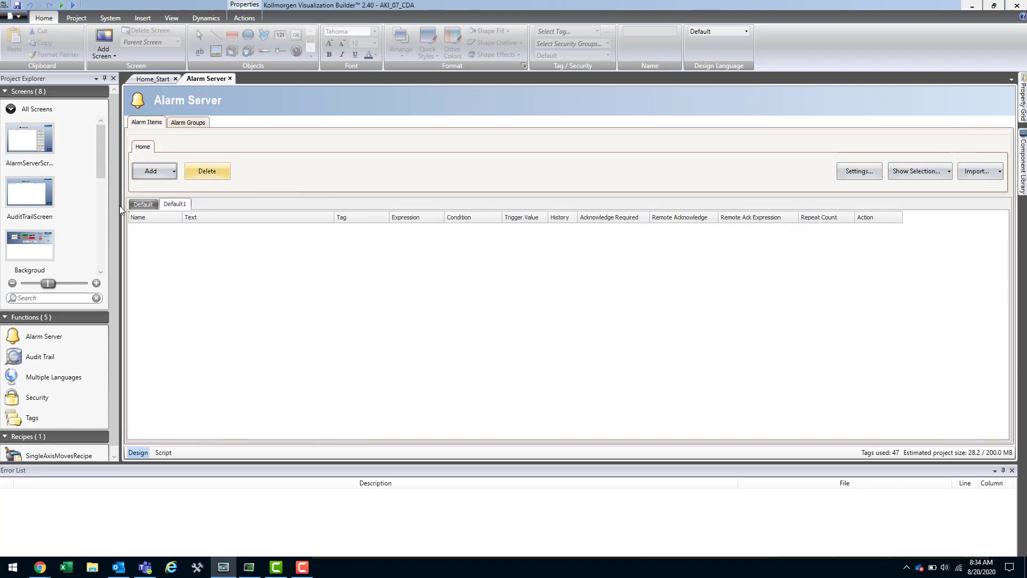
- Compare the alarm items listed under the Default and Default1 groups
{"action": "left_click", "coordinate": [152, 202]}
{"action": "left_click", "coordinate": [170, 204]}
{"action": "left_click", "coordinate": [152, 204]}
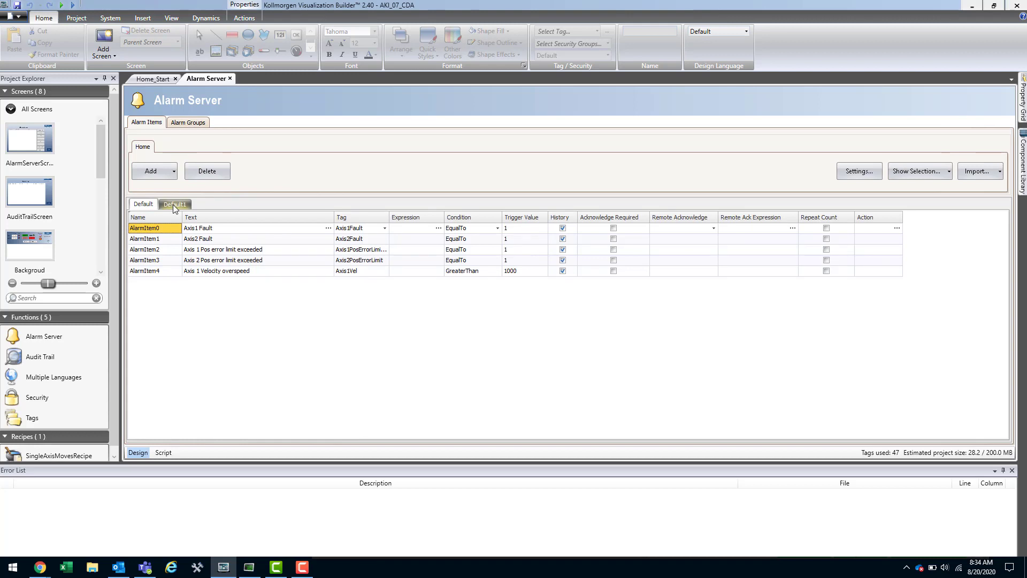
{"action": "left_click", "coordinate": [173, 205]}
{"action": "left_click", "coordinate": [153, 204]}
- Leave the Alarm Server and open AlarmServerScreen for layout viewing
{"action": "left_click", "coordinate": [149, 80]}
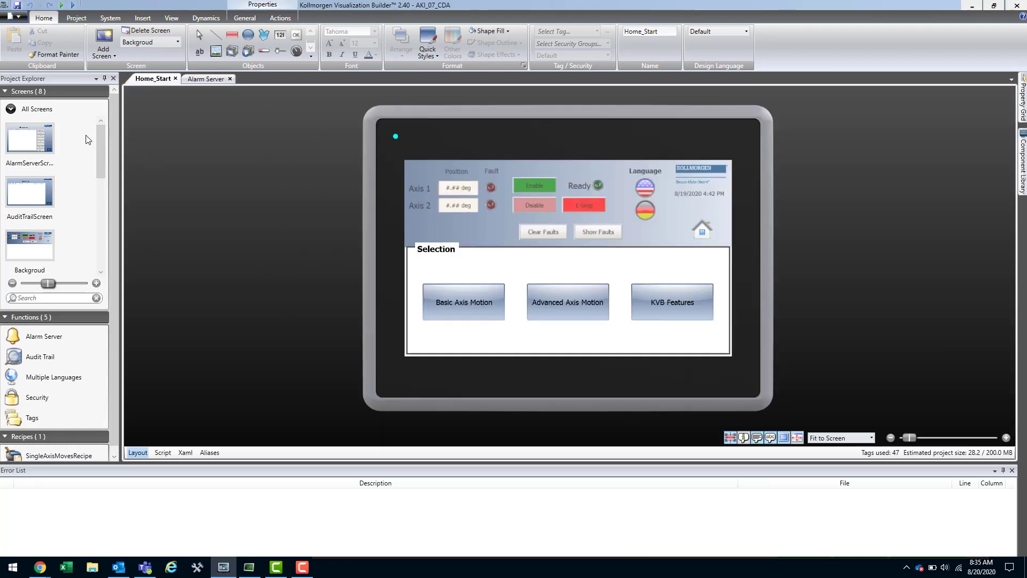
{"action": "double_click", "coordinate": [35, 140]}
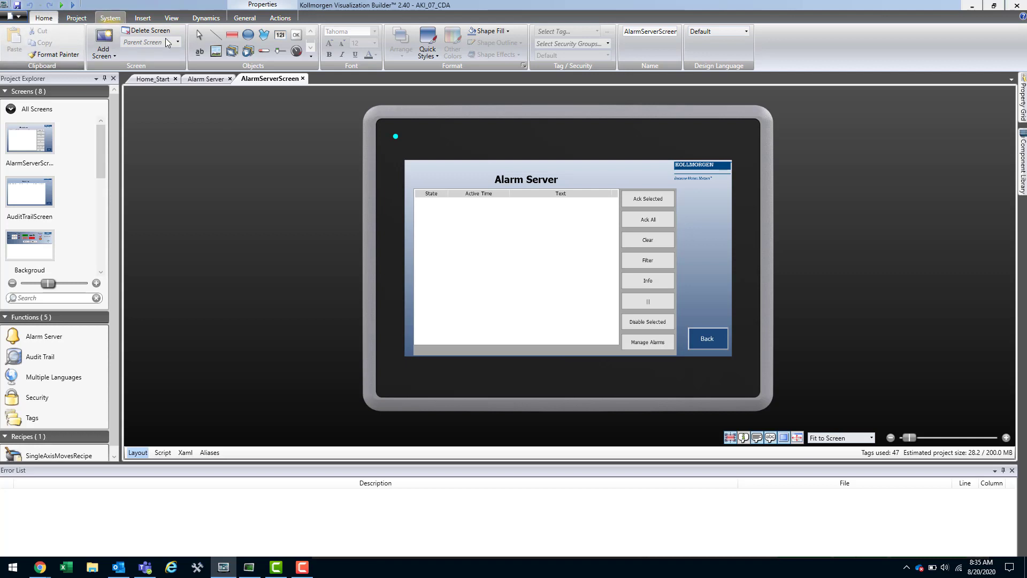
- Try placing a second alarm viewer over the existing viewer's button column, and undo the placement
{"action": "left_click", "coordinate": [310, 54]}
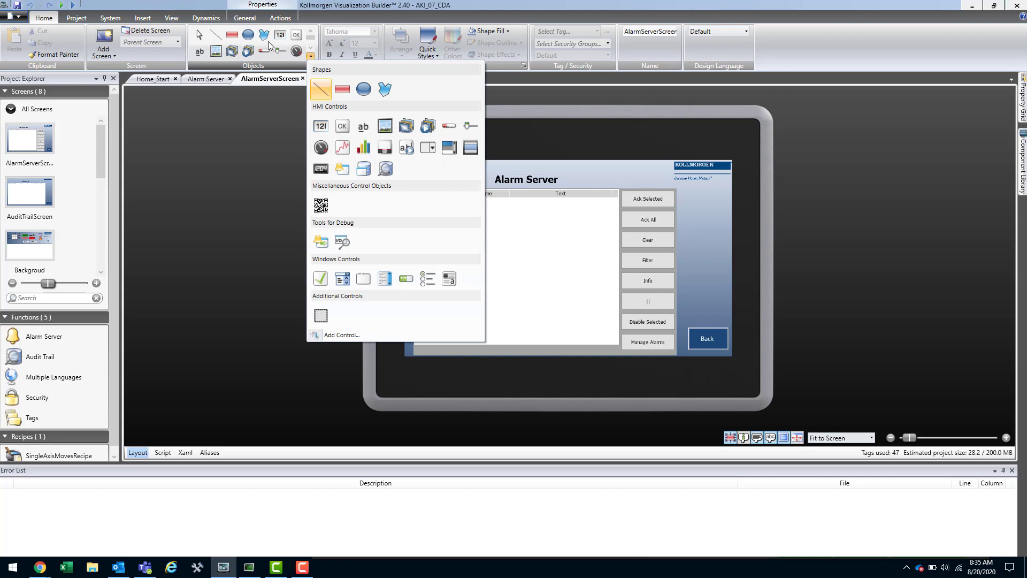
{"action": "left_click", "coordinate": [345, 169]}
{"action": "left_click_drag", "start_coordinate": [617, 225], "coordinate": [725, 314]}
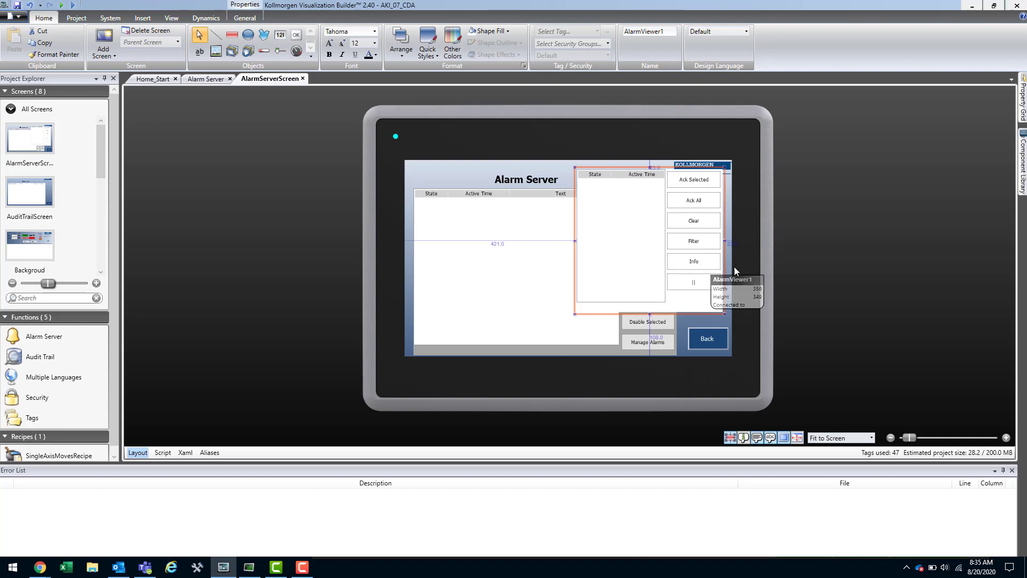
{"action": "key", "text": "ctrl+z"}
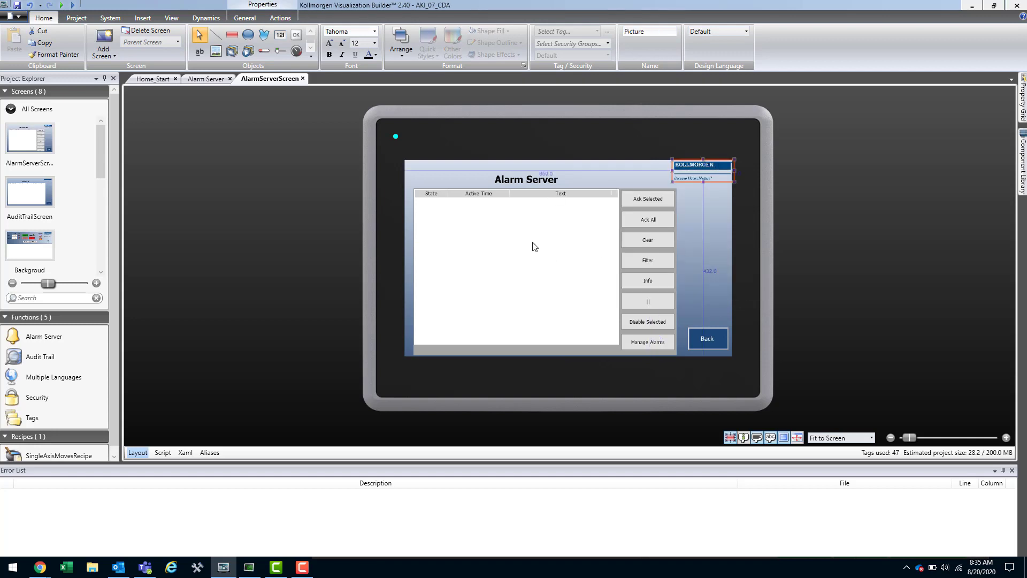
- Select the existing alarm viewer and examine its general button and display settings
{"action": "left_click", "coordinate": [549, 266]}
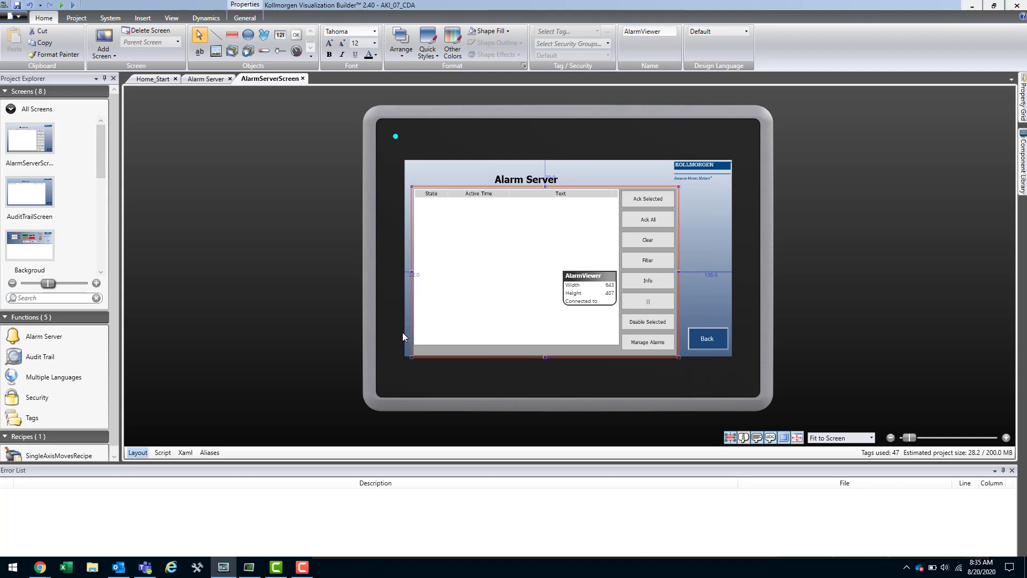
{"action": "left_click", "coordinate": [240, 18]}
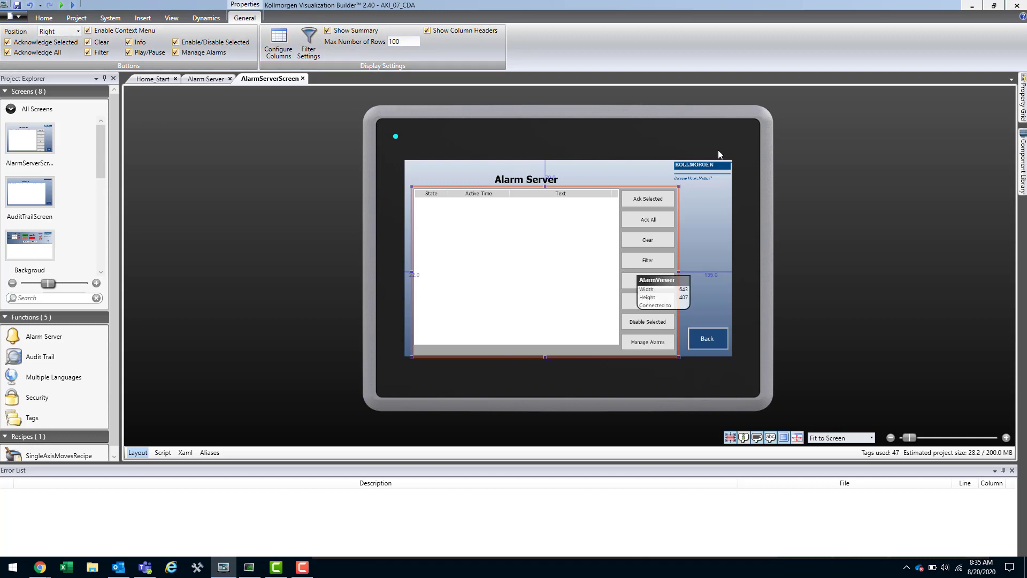
{"action": "mouse_move", "coordinate": [1023, 156]}
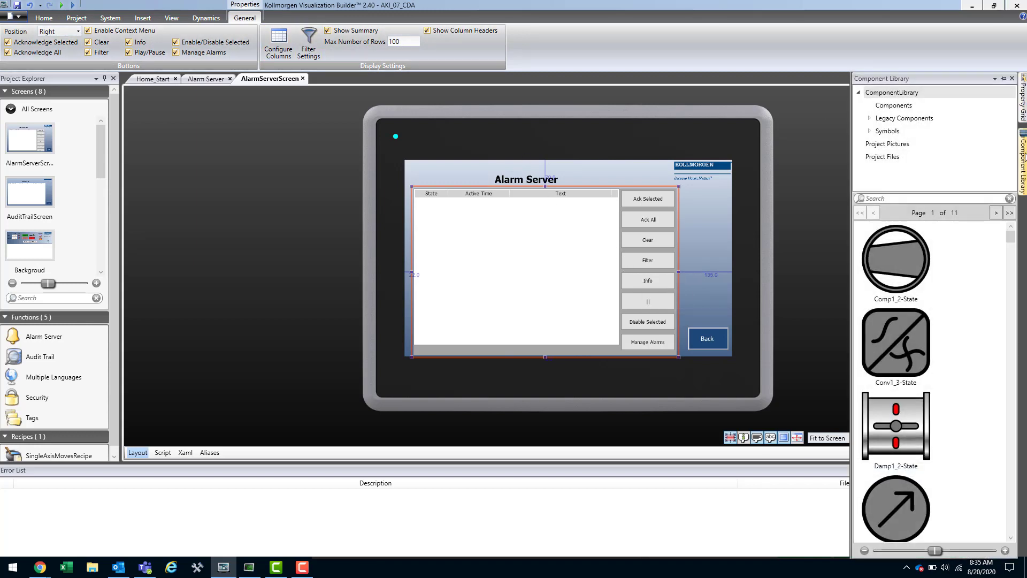
{"action": "mouse_move", "coordinate": [1023, 97]}
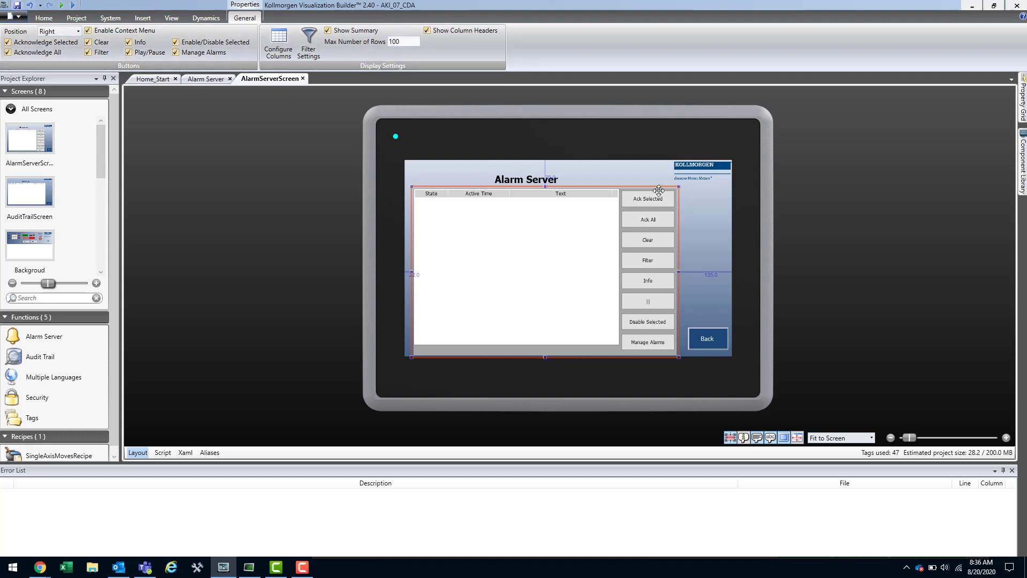
- Remove the alarm viewer's Manage Alarms button and restore it
{"action": "left_click", "coordinate": [177, 53]}
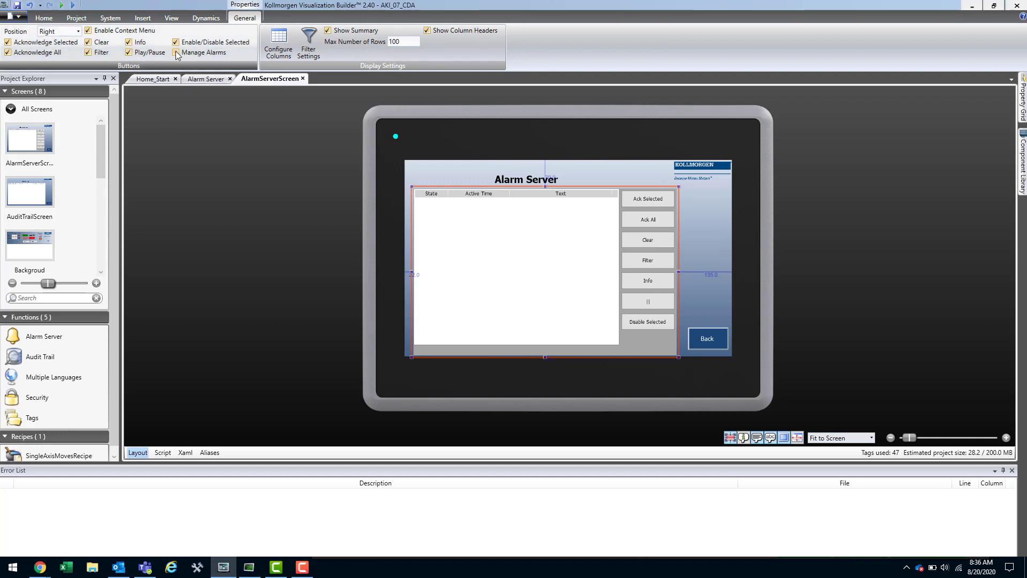
{"action": "left_click", "coordinate": [176, 53]}
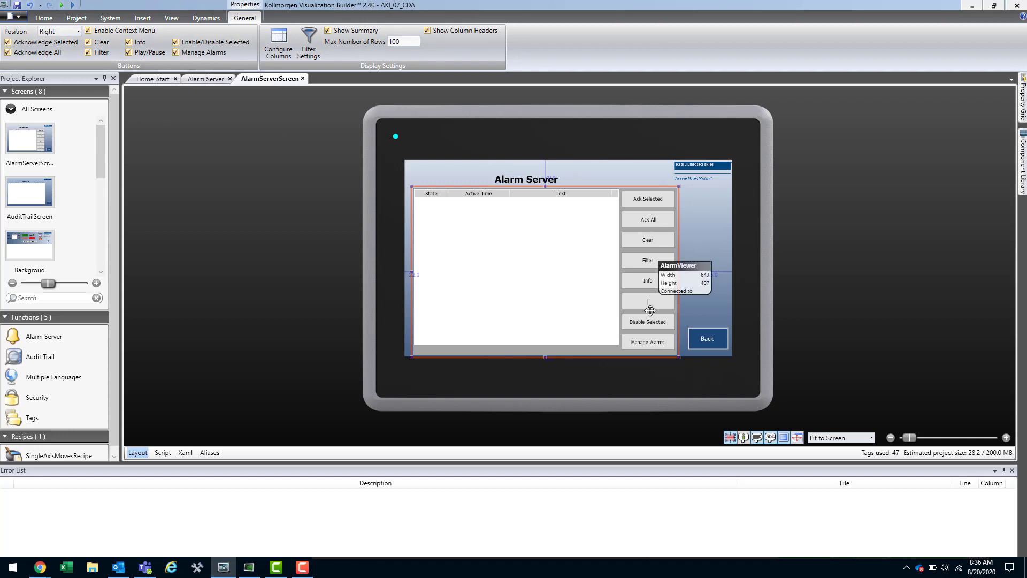
- Review the alarm viewer's column configuration and group filter settings, leaving both without changes
{"action": "left_click", "coordinate": [278, 51]}
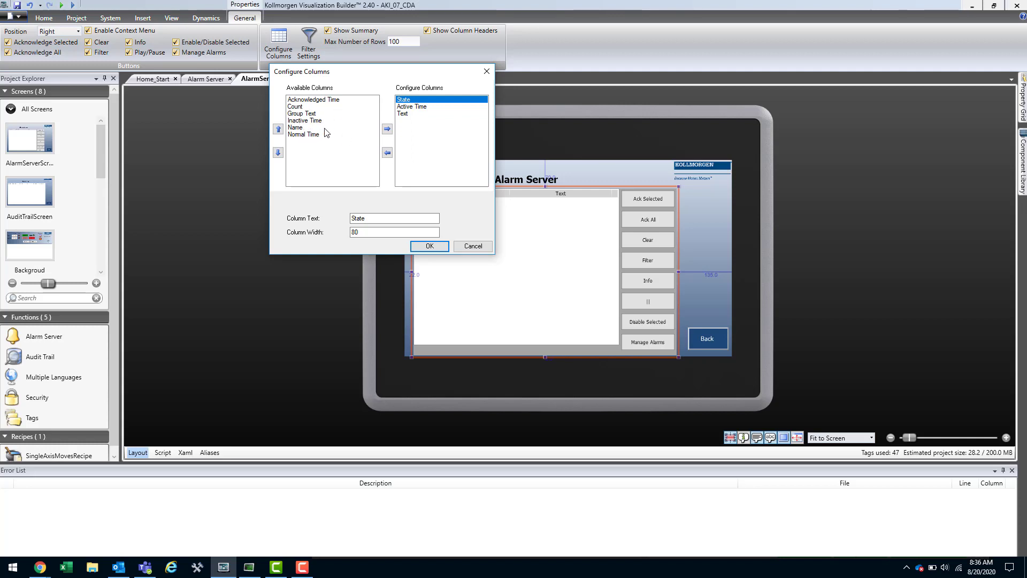
{"action": "left_click", "coordinate": [474, 245]}
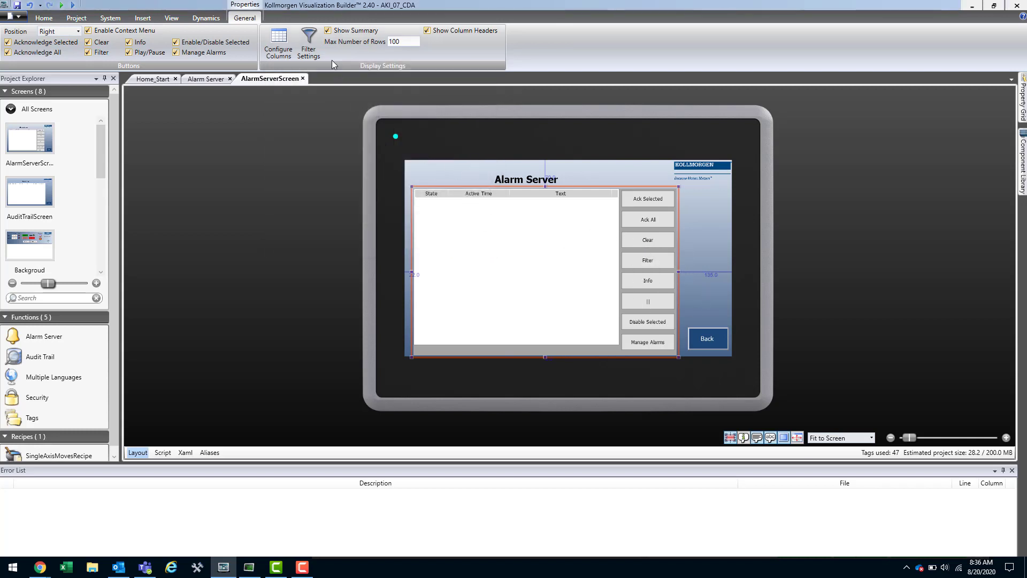
{"action": "left_click", "coordinate": [311, 44]}
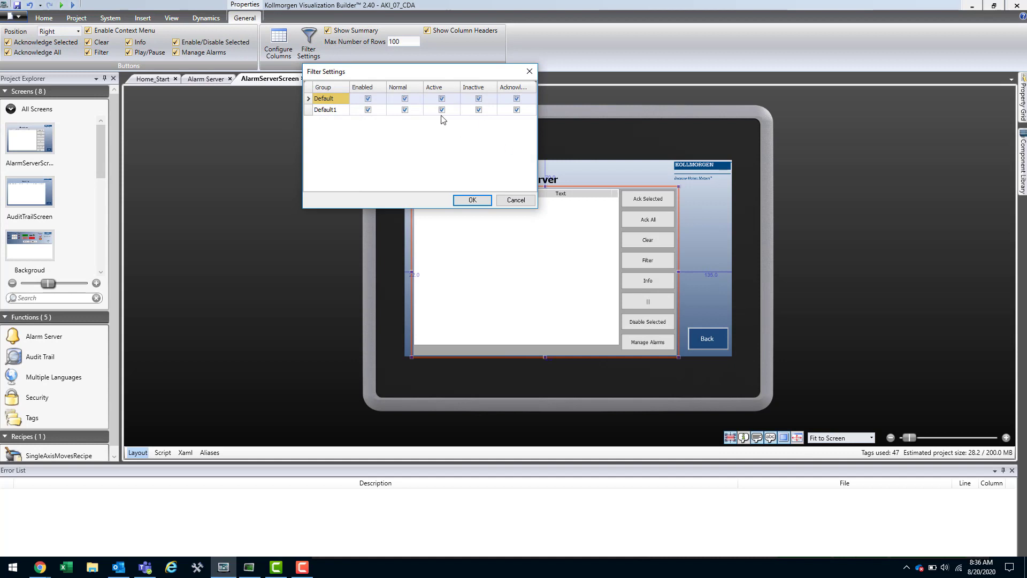
{"action": "left_click", "coordinate": [516, 200]}
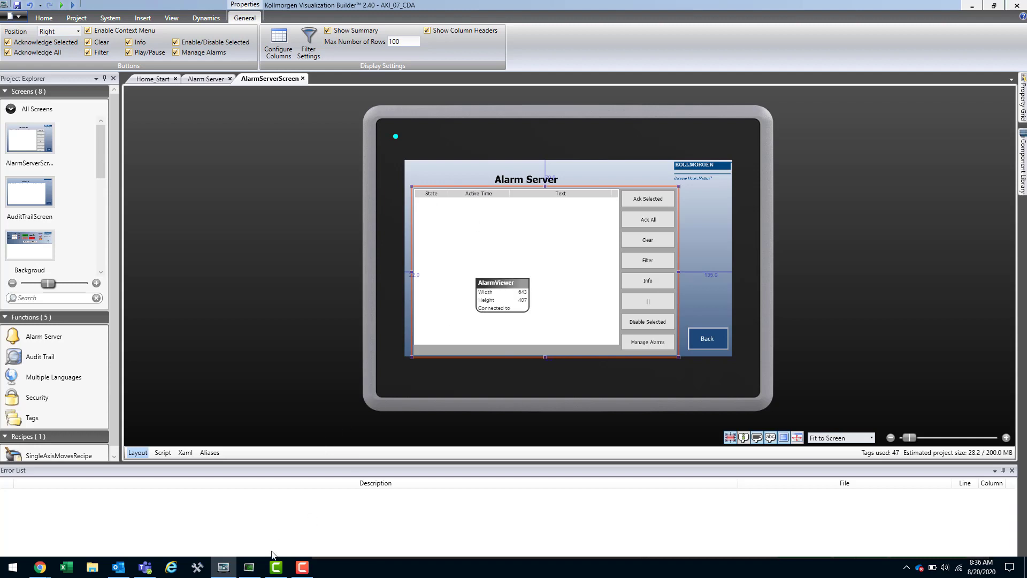
- Run the project on the development PC and open its KVB Features page
{"action": "mouse_move", "coordinate": [248, 567]}
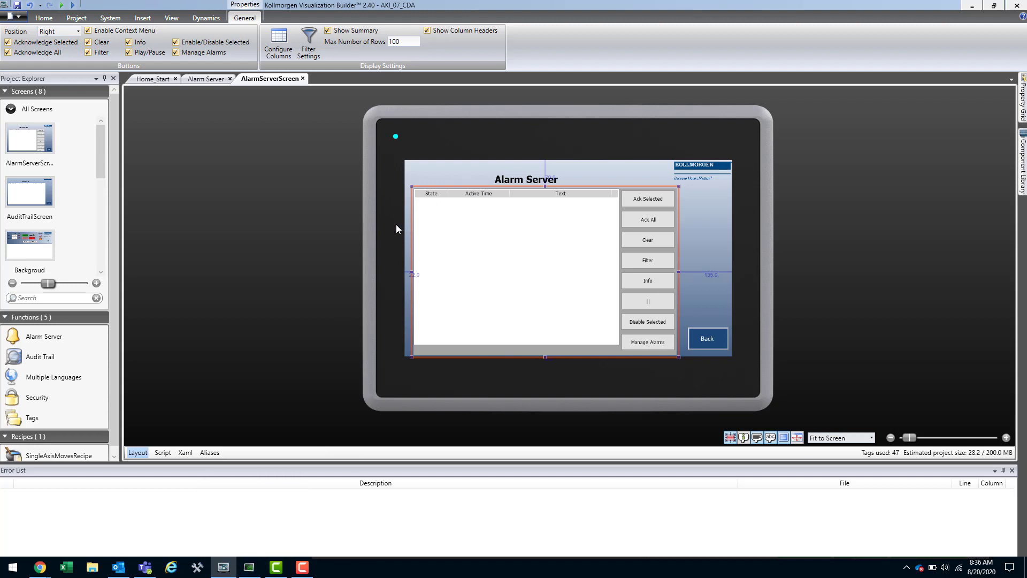
{"action": "left_click", "coordinate": [70, 18]}
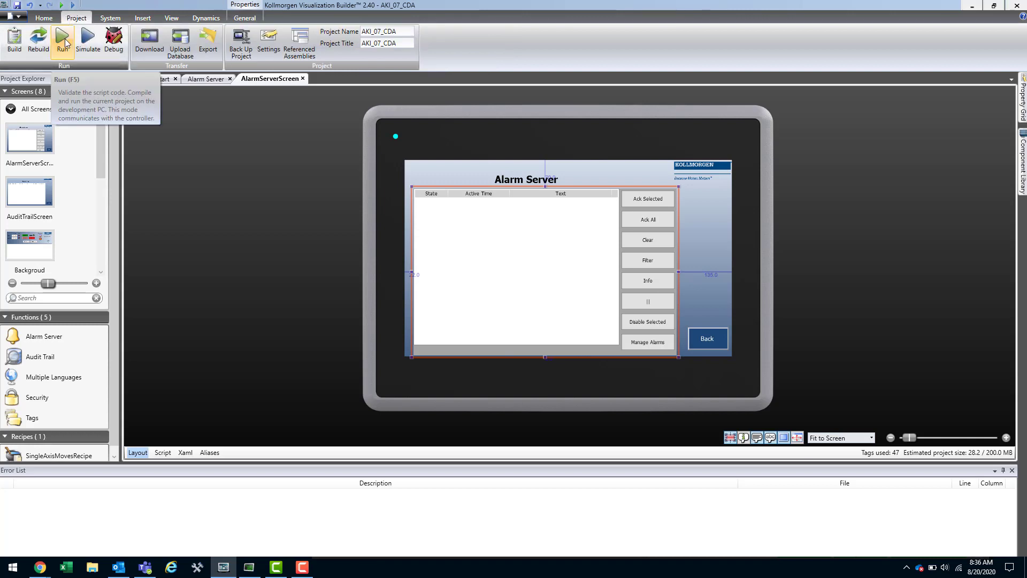
{"action": "left_click", "coordinate": [63, 42]}
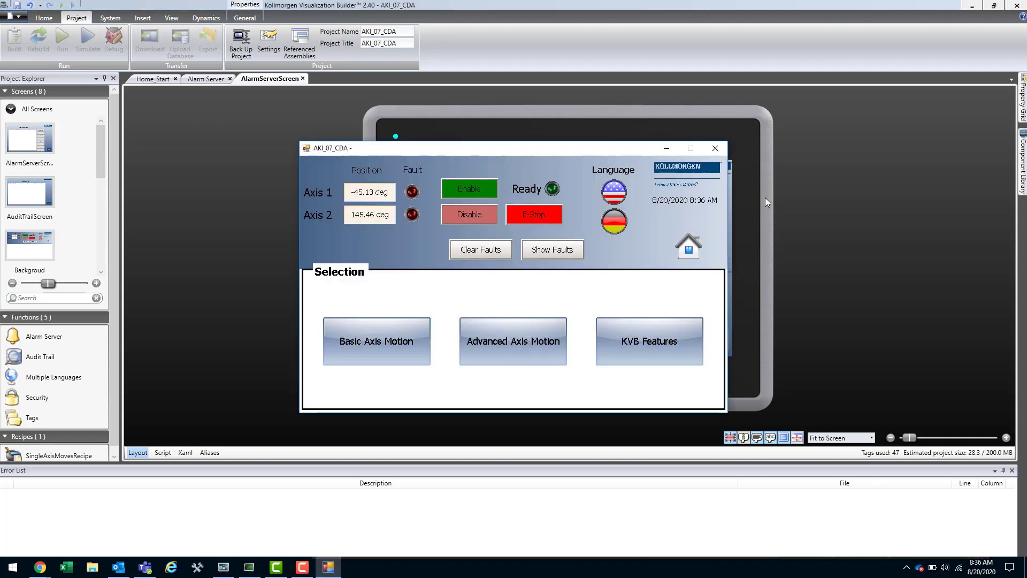
{"action": "left_click", "coordinate": [656, 339]}
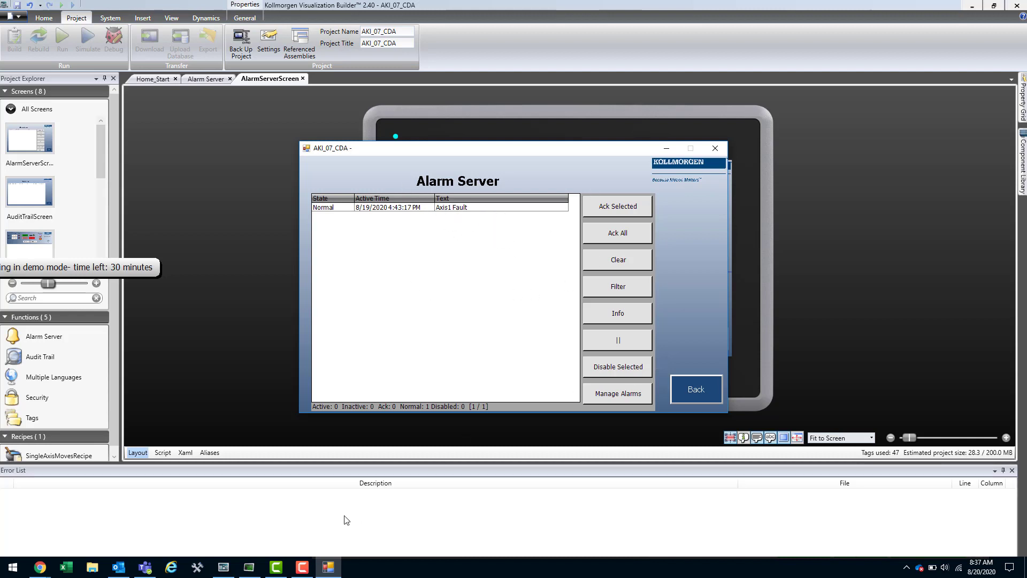
- Compare the alarm viewer's entries with the axis fault indicators on the KVB Features page
{"action": "left_click", "coordinate": [718, 391]}
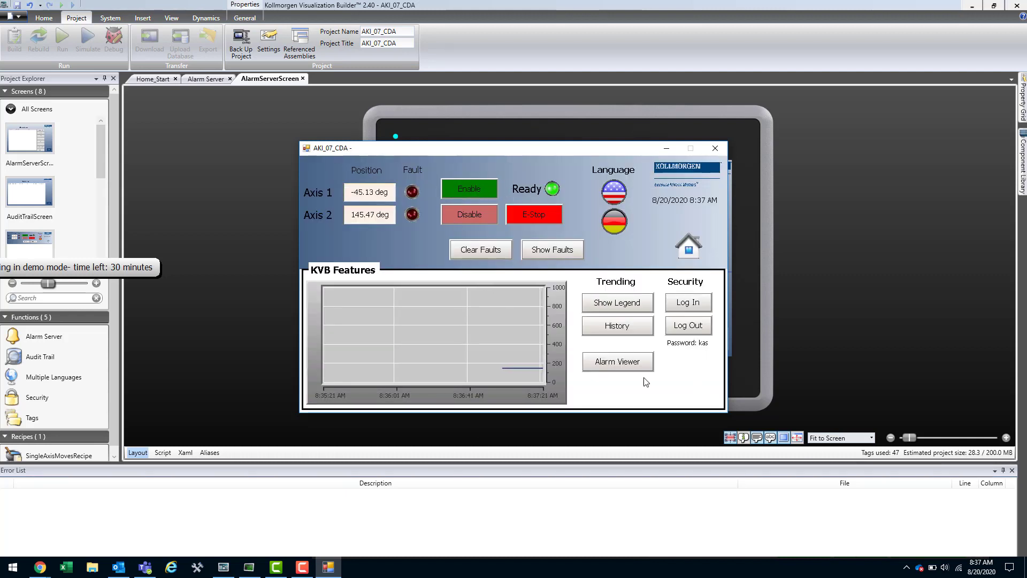
{"action": "left_click", "coordinate": [631, 368]}
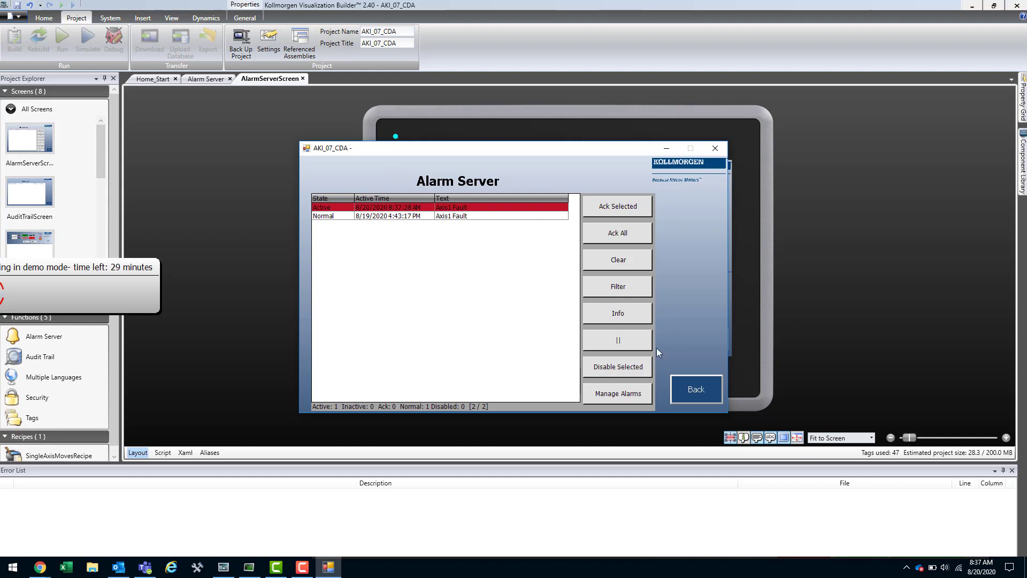
{"action": "left_click", "coordinate": [702, 392]}
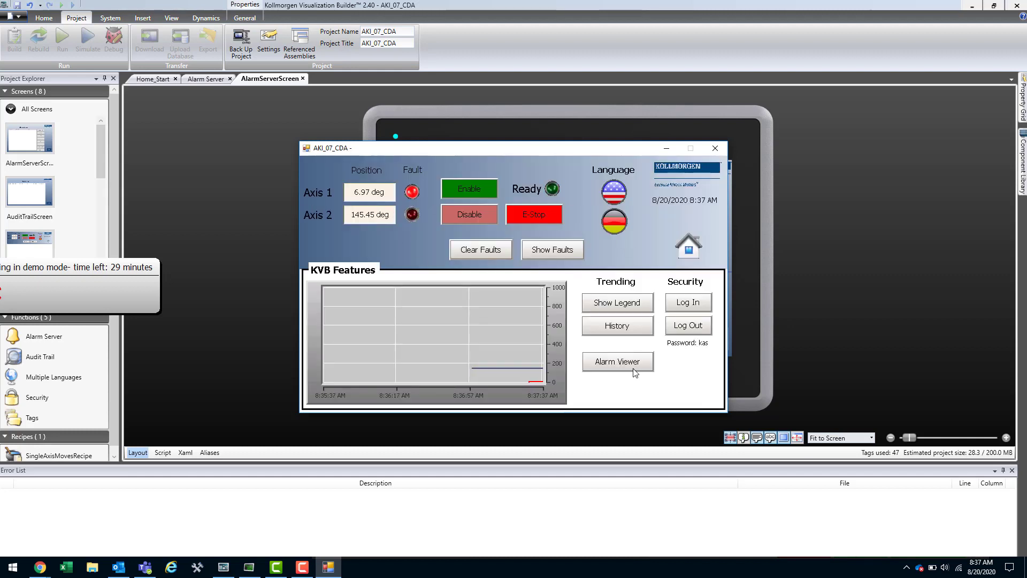
{"action": "left_click", "coordinate": [629, 368]}
{"action": "left_click", "coordinate": [696, 389]}
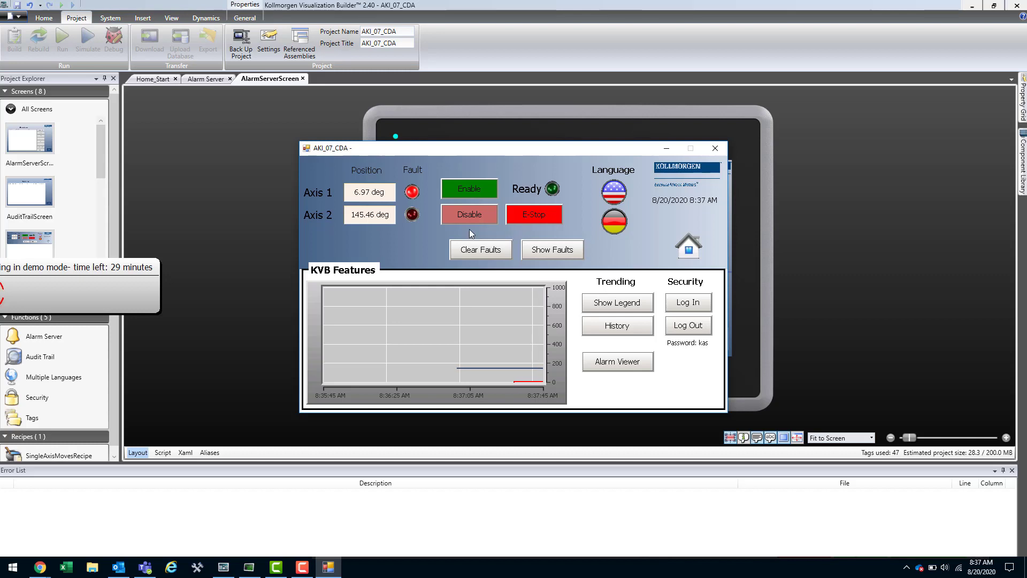
- Clear the axis faults and select the newest Axis1 Fault entry in the alarm viewer
{"action": "left_click", "coordinate": [498, 248]}
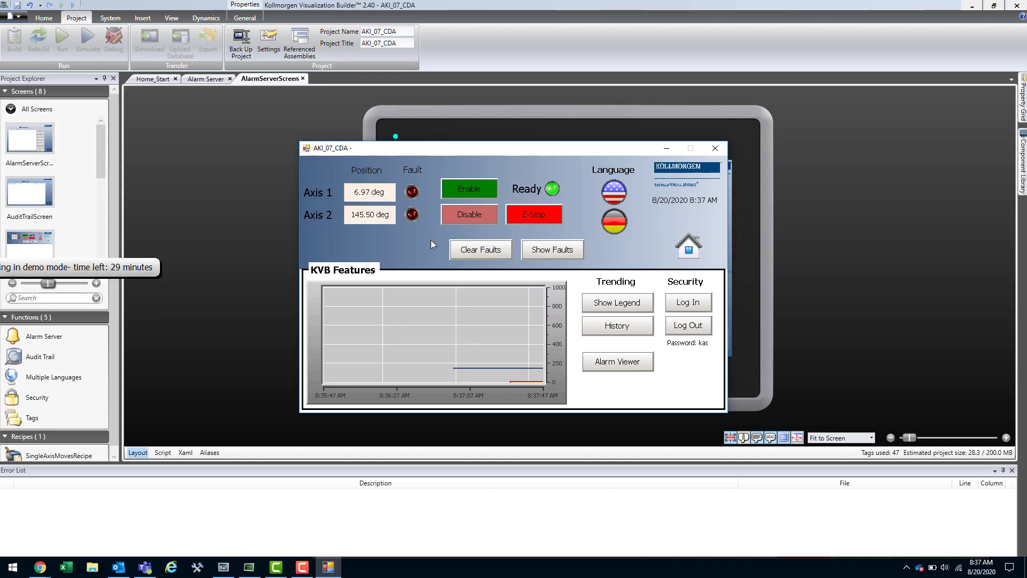
{"action": "left_click", "coordinate": [591, 364]}
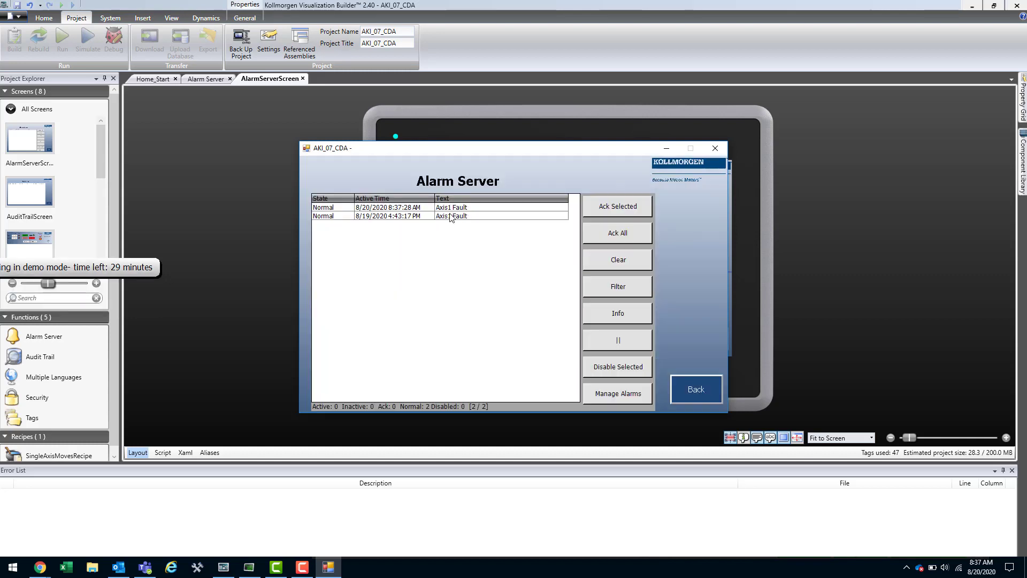
{"action": "left_click", "coordinate": [324, 208]}
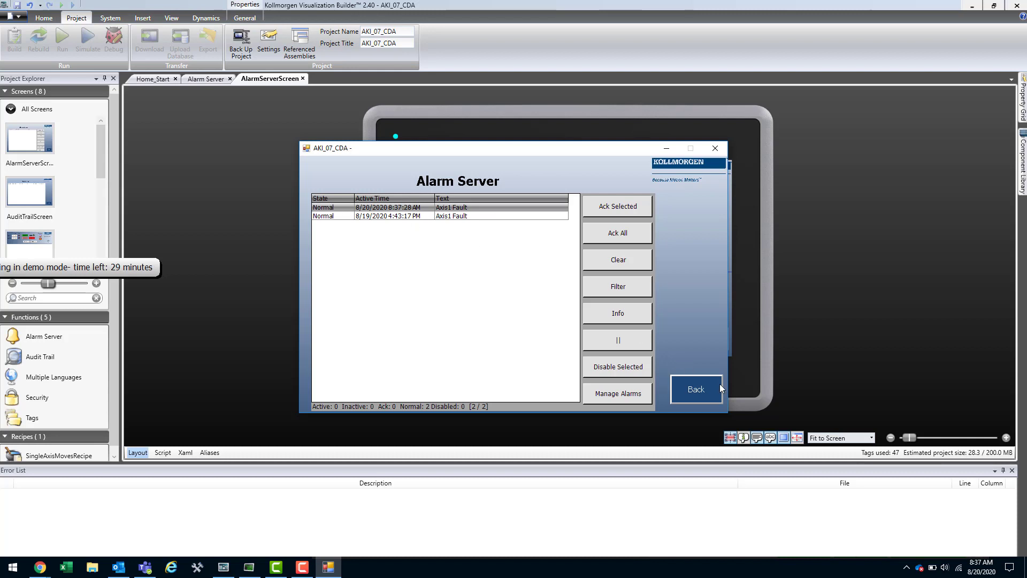
- Return to the KVB Features page, enable the axes and clear the faults
{"action": "left_click", "coordinate": [707, 394]}
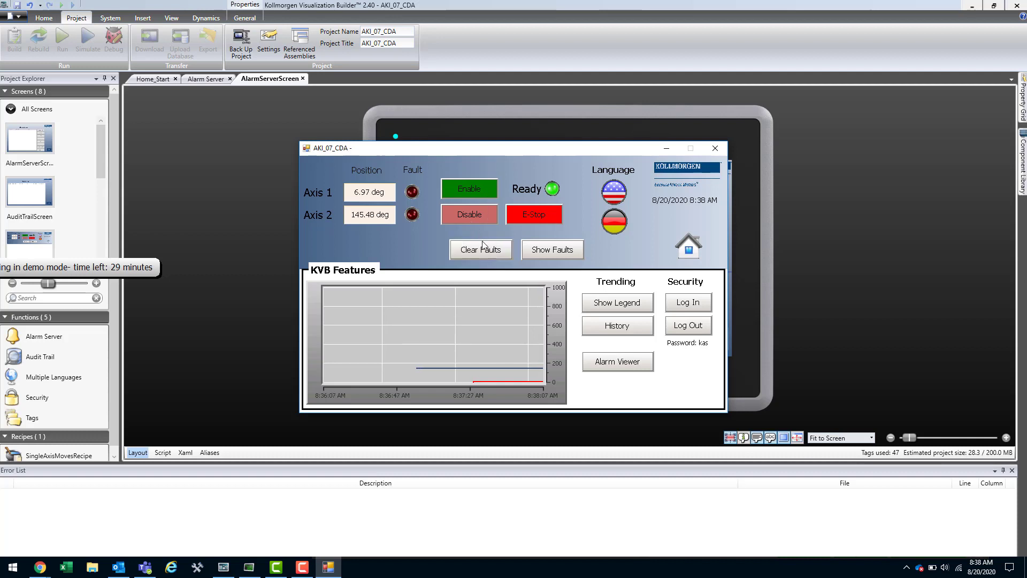
{"action": "left_click", "coordinate": [449, 188]}
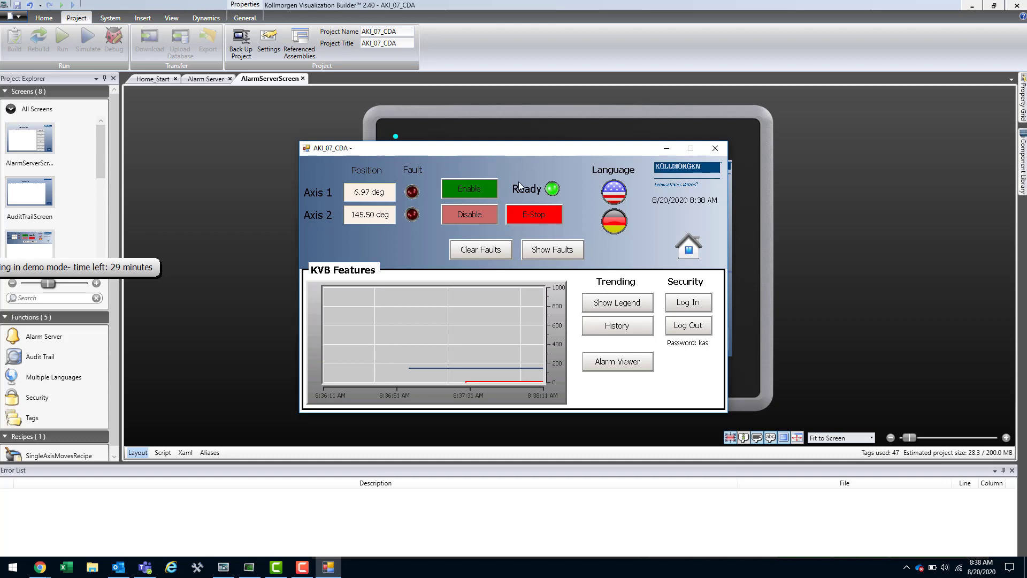
{"action": "left_click", "coordinate": [500, 245]}
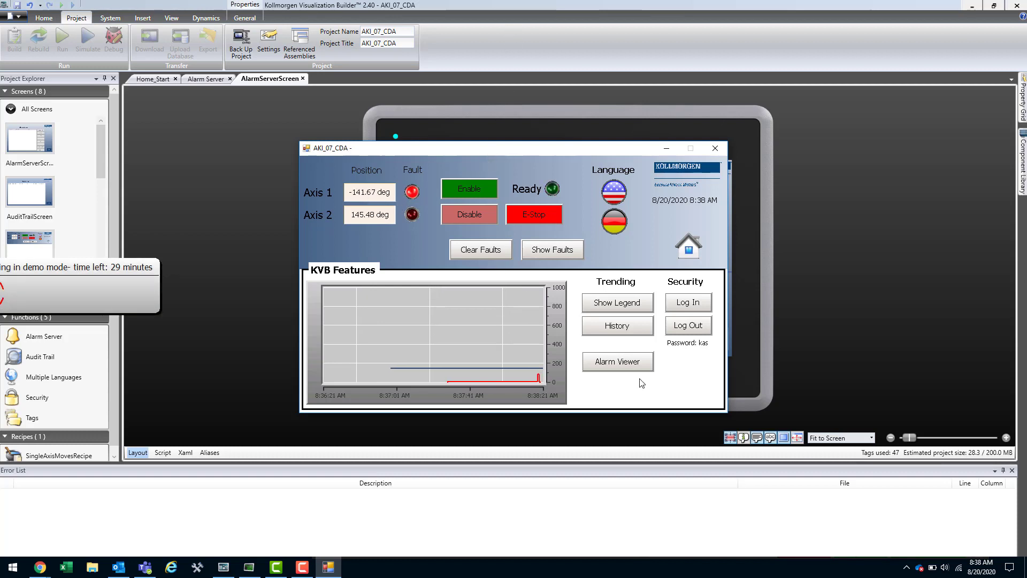
- Clear the normal-state entries from the alarm viewer and return to the KVB Features page
{"action": "left_click", "coordinate": [616, 362]}
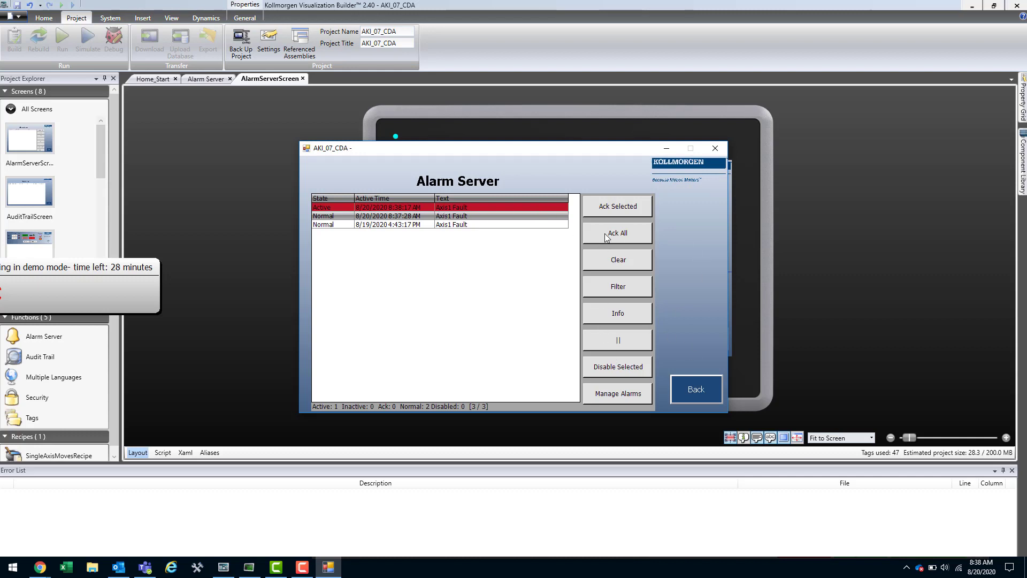
{"action": "left_click", "coordinate": [618, 261]}
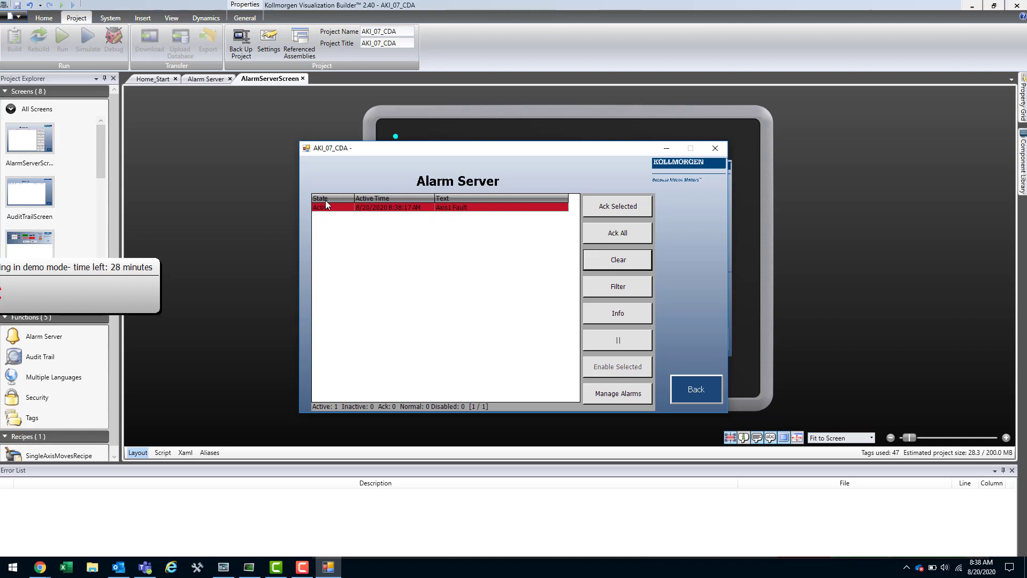
{"action": "left_click", "coordinate": [703, 396]}
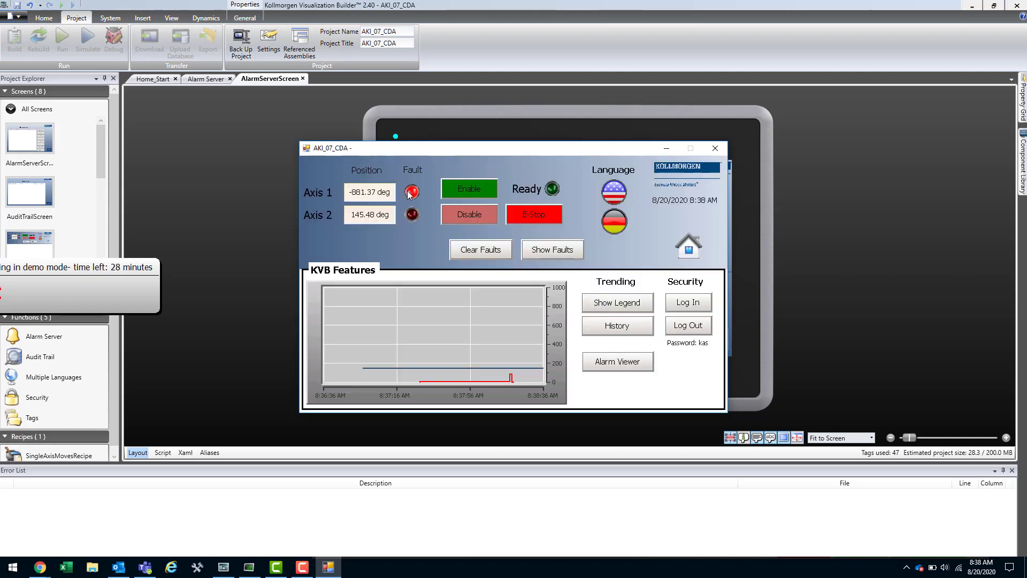
- Acknowledge all alarms in the alarm viewer and go back to the KVB Features page
{"action": "left_click", "coordinate": [647, 363]}
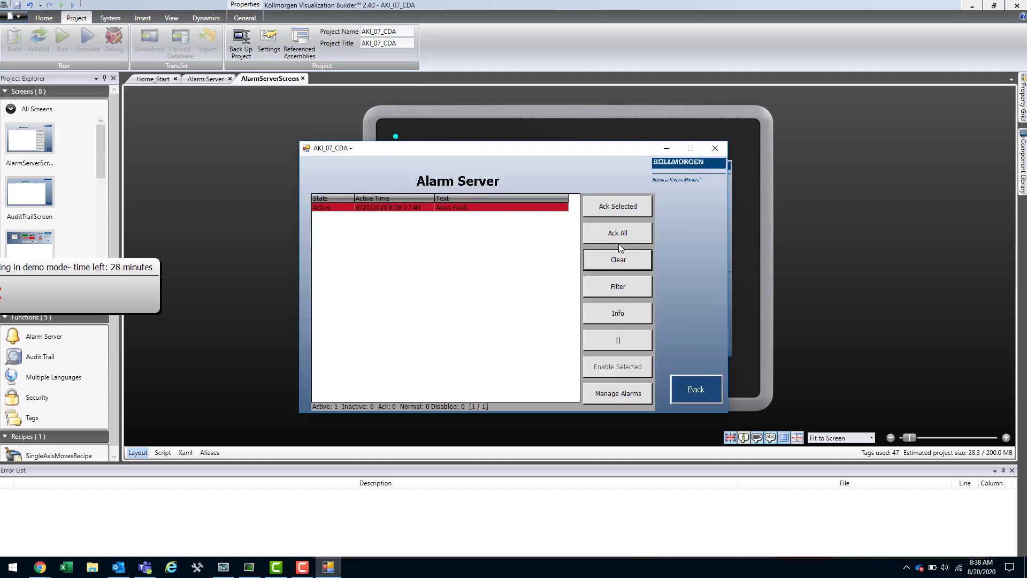
{"action": "left_click", "coordinate": [616, 237]}
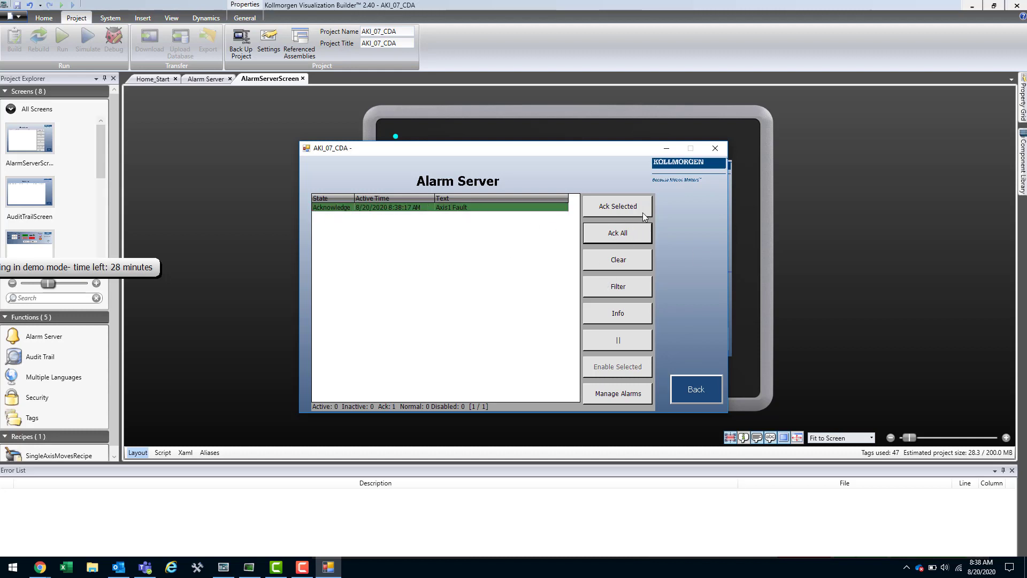
{"action": "left_click", "coordinate": [690, 388]}
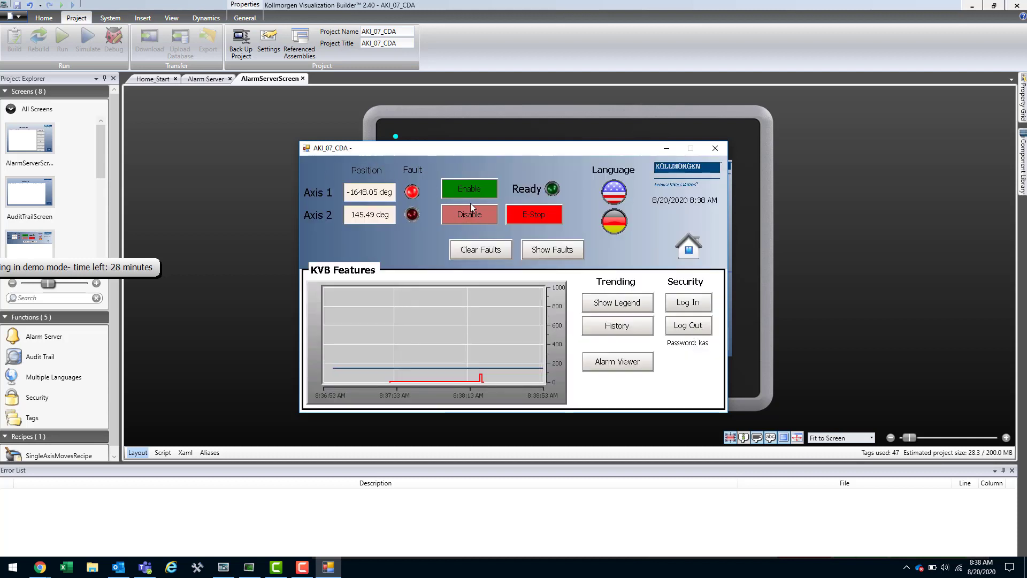
- Clear the Axis 1 fault from the KVB Features page, repeating the command until the axes are ready
{"action": "left_click", "coordinate": [474, 252]}
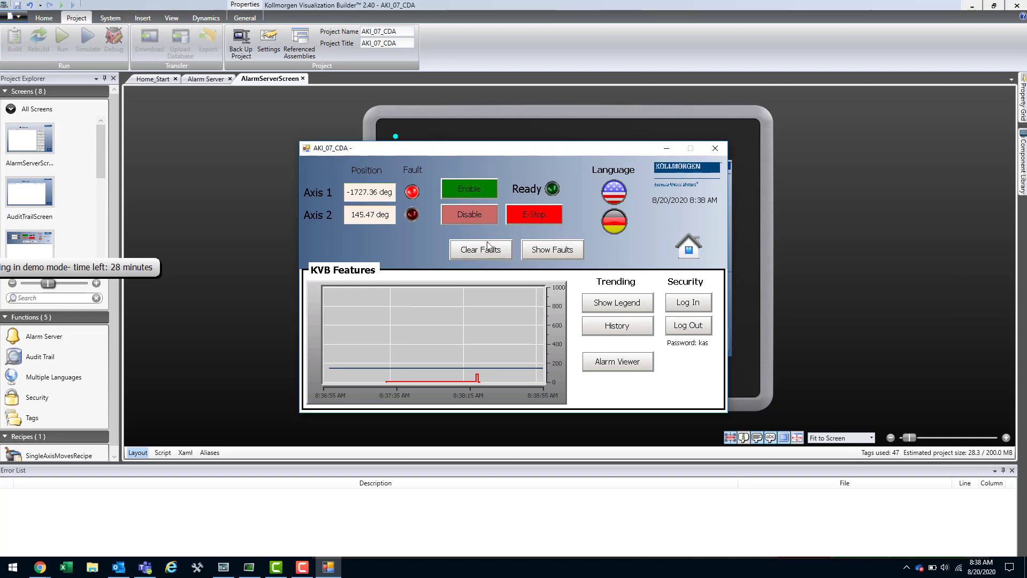
{"action": "left_click", "coordinate": [483, 252]}
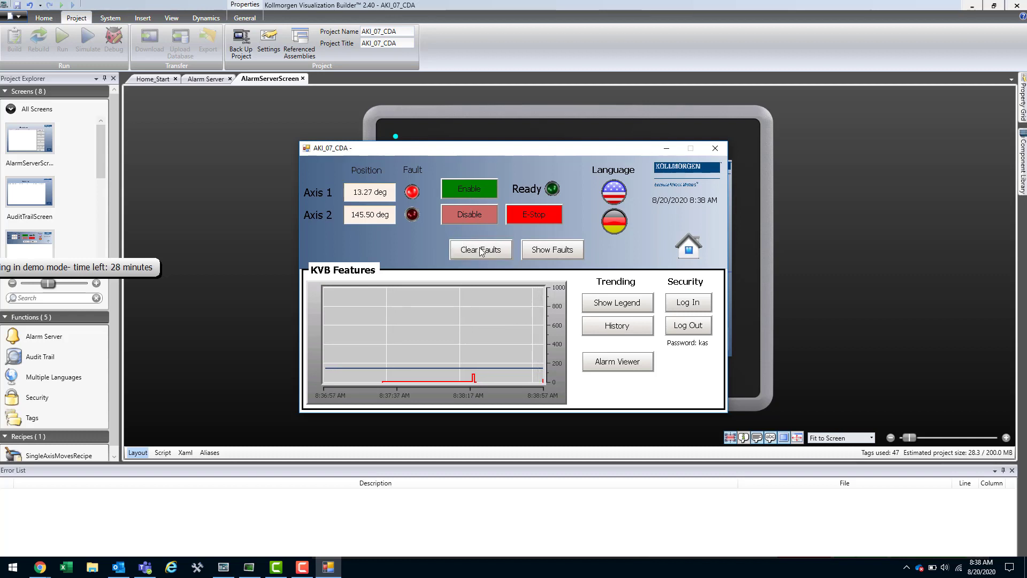
{"action": "left_click", "coordinate": [482, 250]}
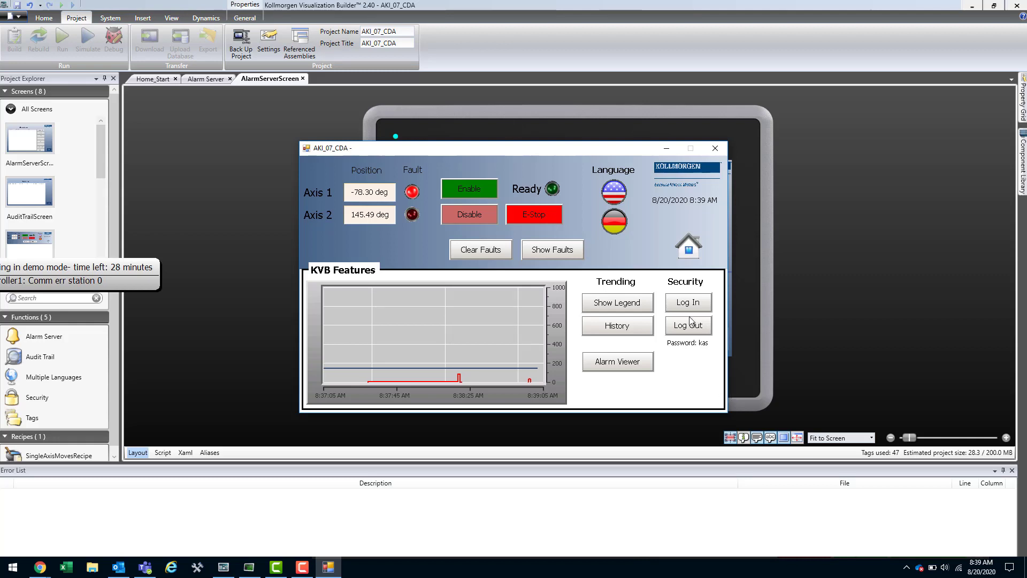
{"action": "left_click", "coordinate": [465, 253]}
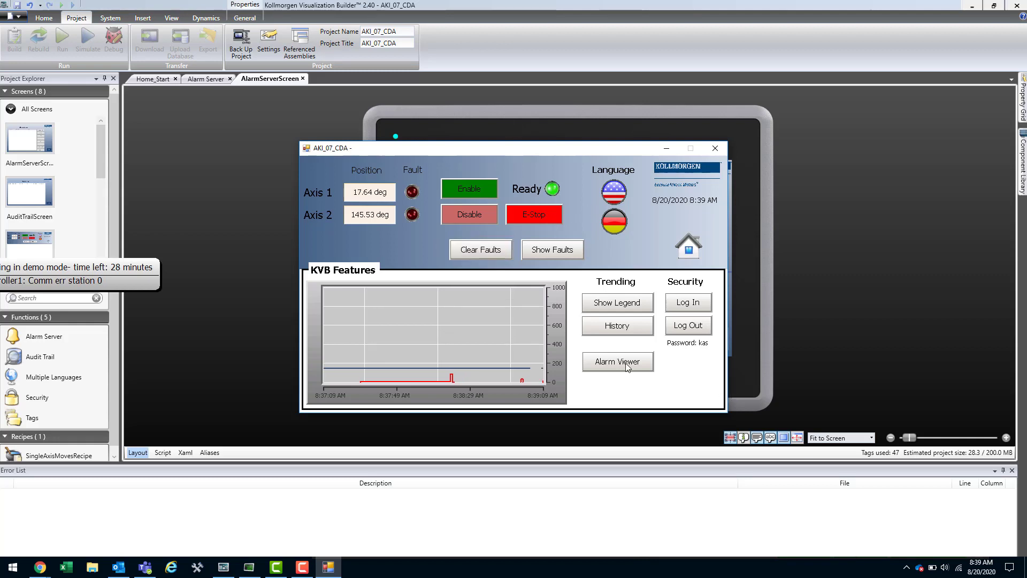
- Select the remaining Axis1 Fault entry in the alarm viewer and clear the list
{"action": "left_click", "coordinate": [627, 366]}
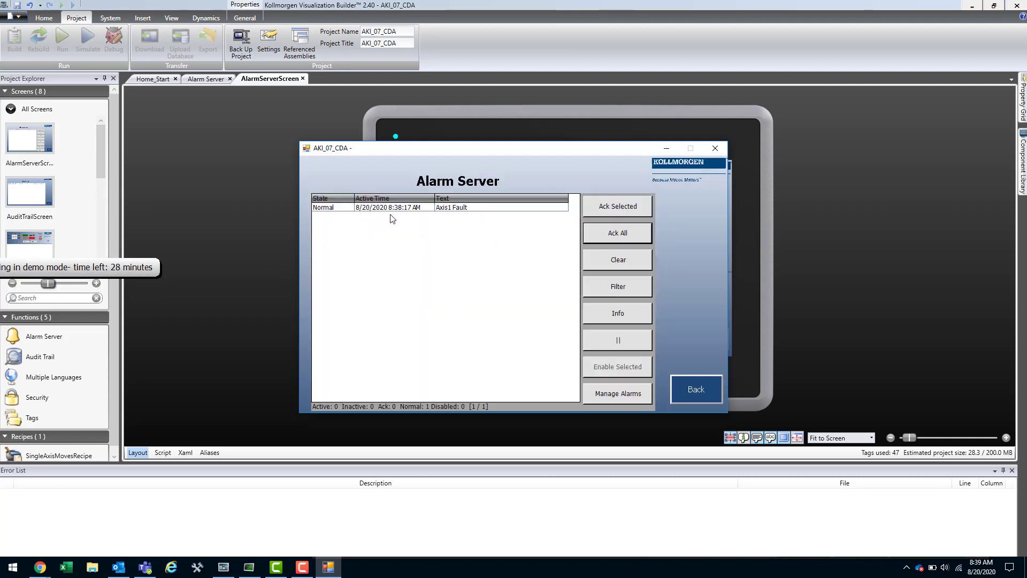
{"action": "left_click", "coordinate": [332, 208]}
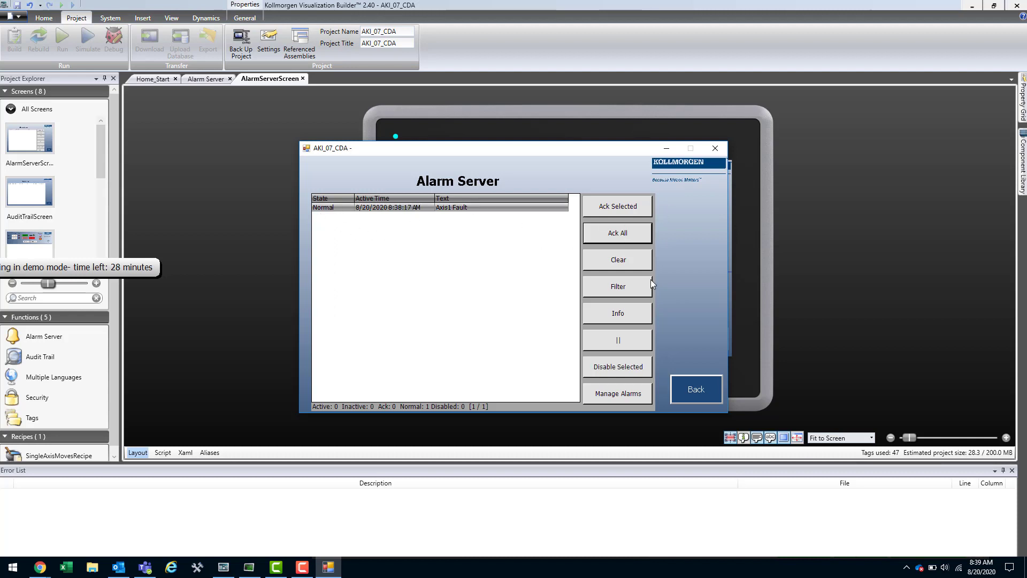
{"action": "left_click", "coordinate": [627, 260]}
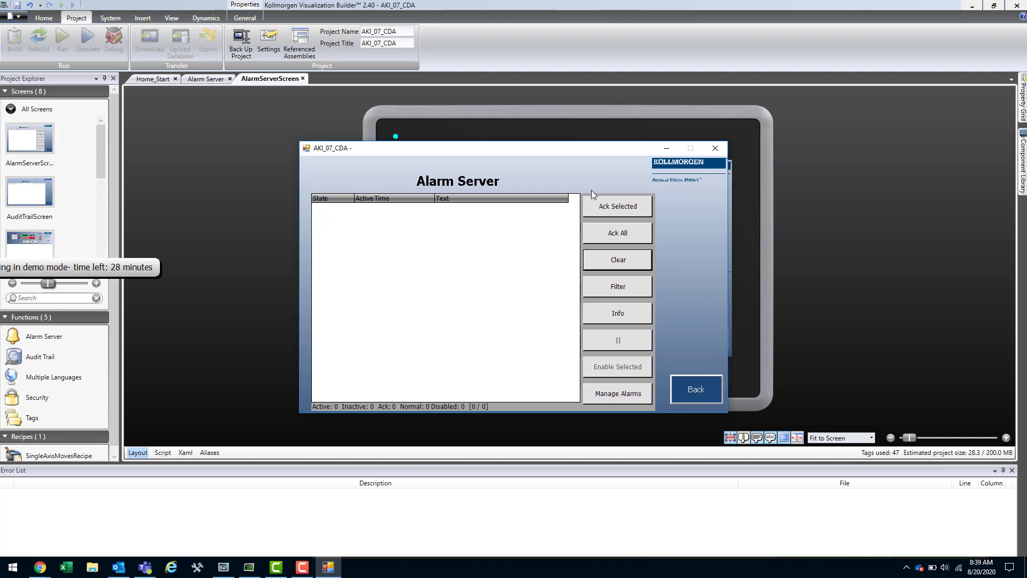
- Open alarm management from the viewer, enable all alarms, and switch them all to disabled
{"action": "left_click", "coordinate": [611, 395]}
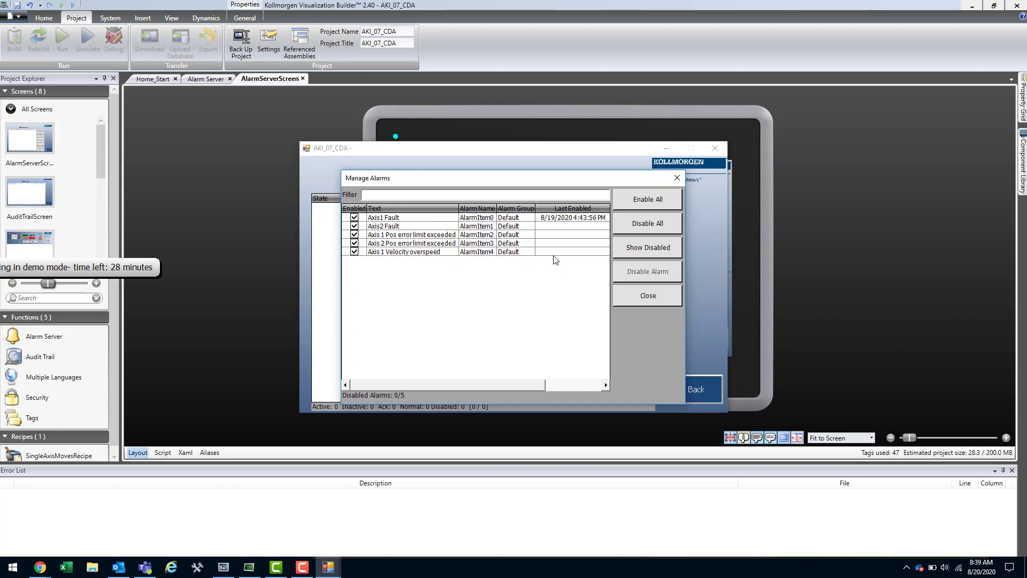
{"action": "left_click", "coordinate": [643, 203]}
{"action": "left_click", "coordinate": [648, 224]}
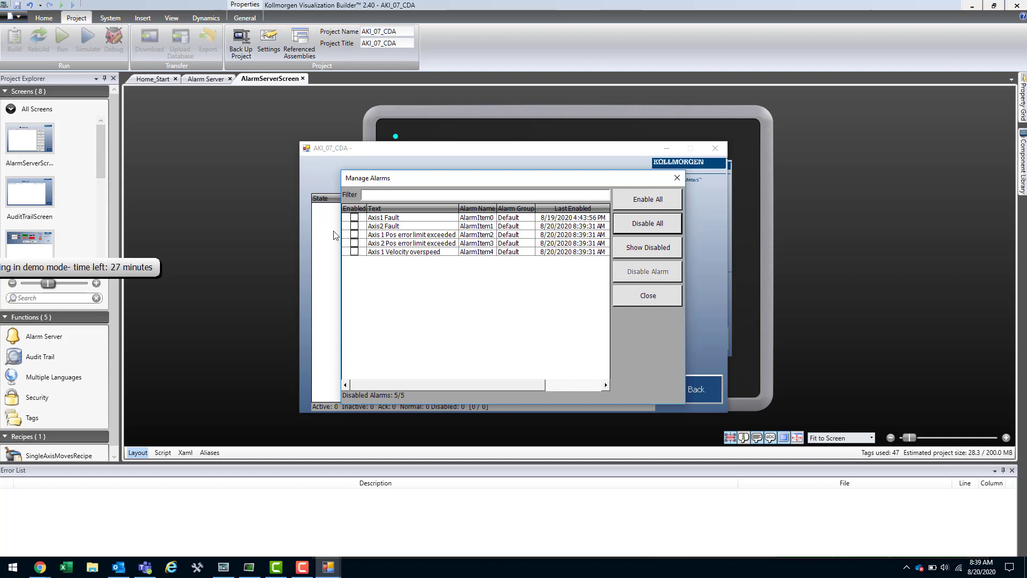
- Enable the two axis fault, two position error and Axis 1 velocity overspeed alarms individually, and close alarm management
{"action": "left_click", "coordinate": [354, 217]}
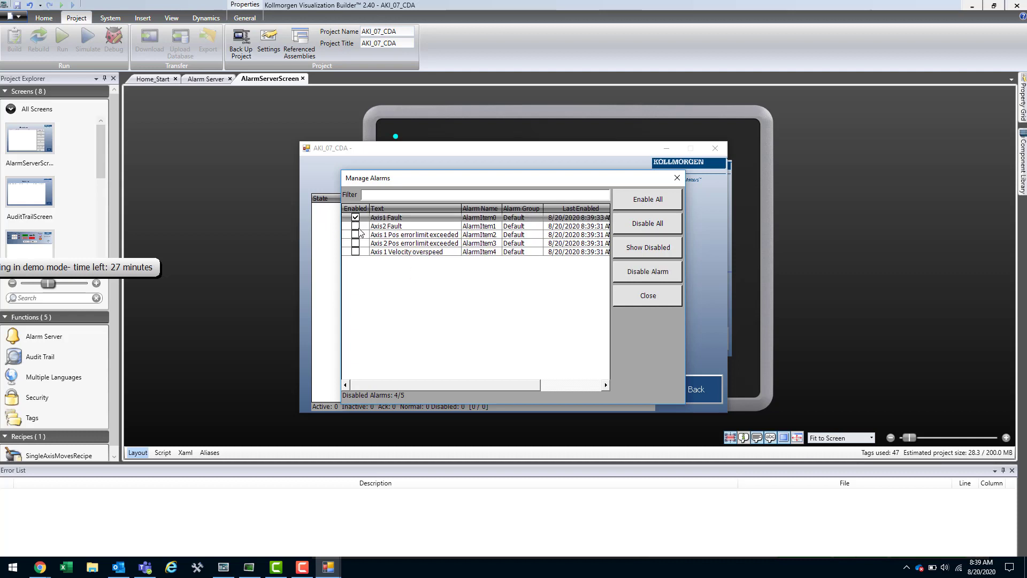
{"action": "left_click", "coordinate": [356, 226]}
{"action": "left_click", "coordinate": [356, 234]}
{"action": "left_click", "coordinate": [356, 243]}
{"action": "left_click", "coordinate": [355, 252]}
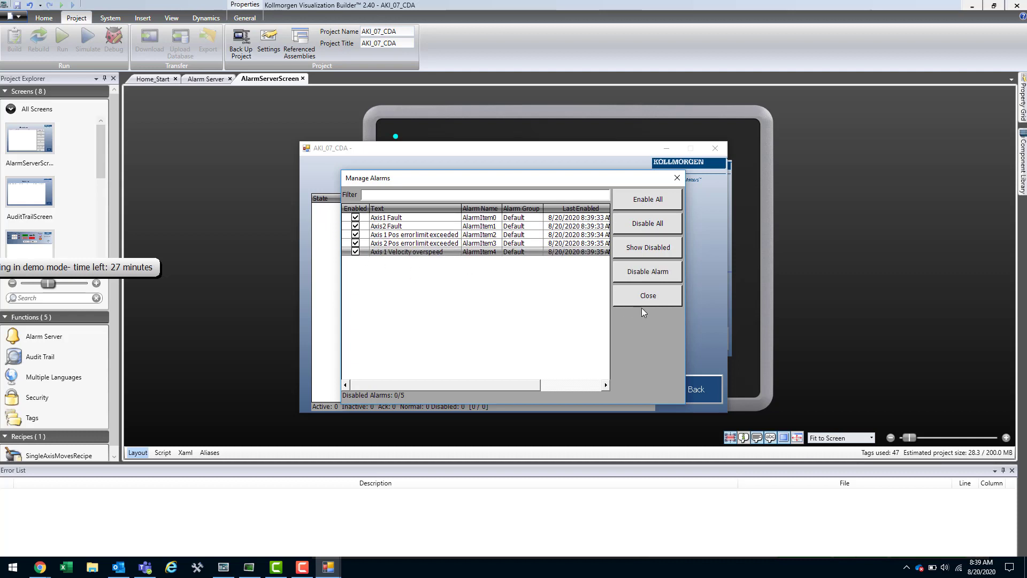
{"action": "left_click", "coordinate": [637, 298]}
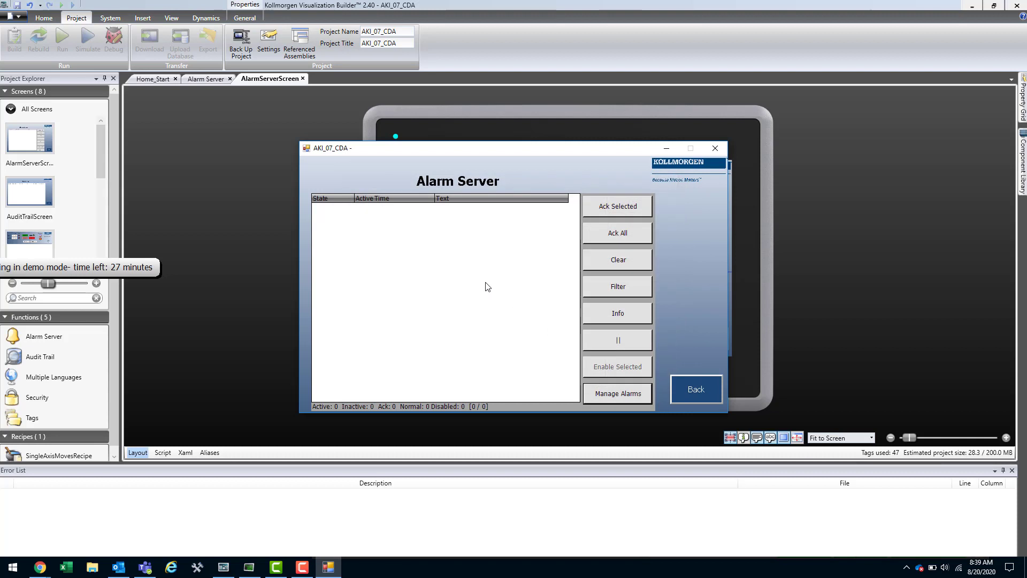
- Return from the alarm viewer to the KVB Features page and close the running project
{"action": "left_click", "coordinate": [707, 390]}
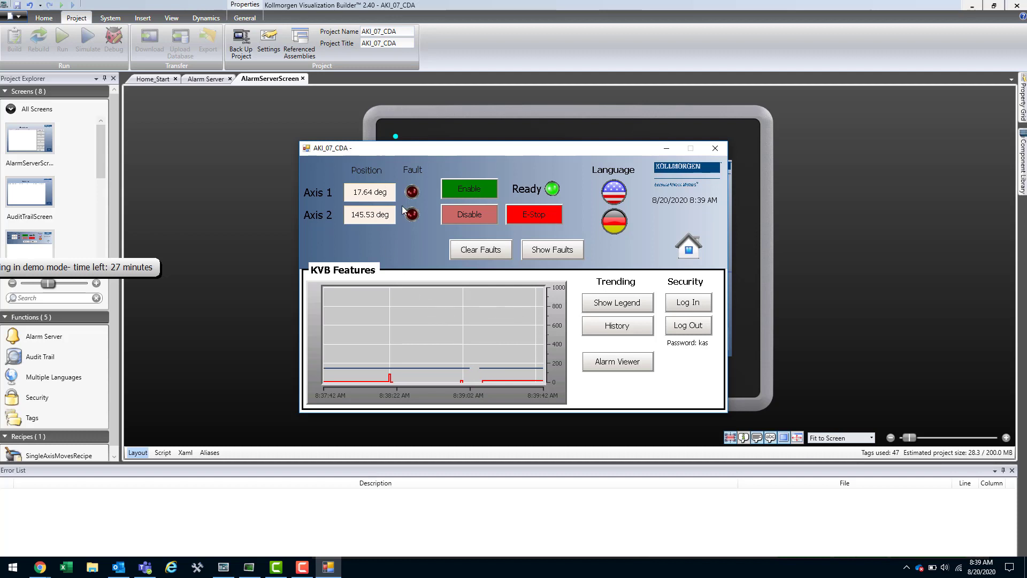
{"action": "left_click", "coordinate": [722, 148]}
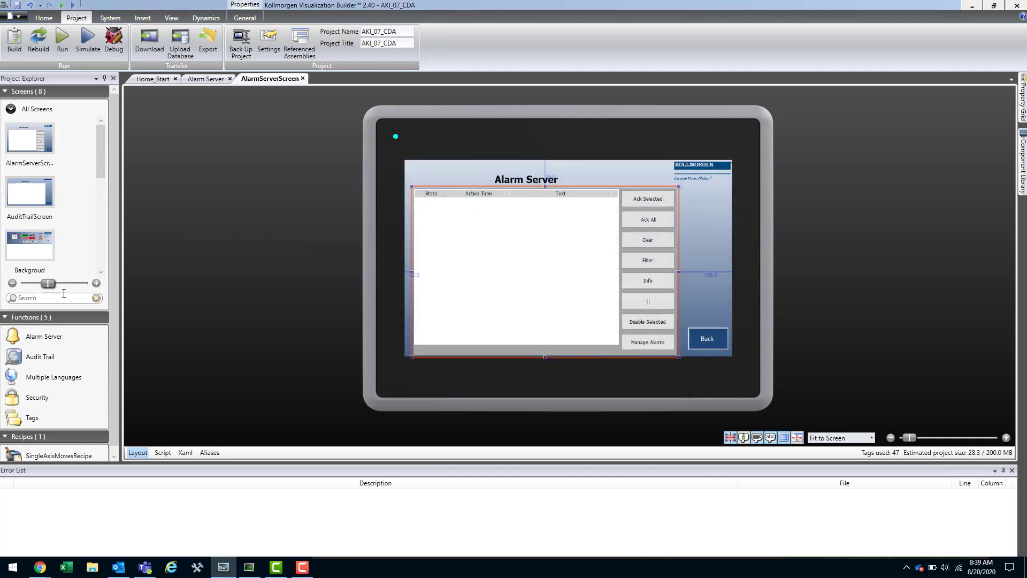
- Insert the Alarm Distributor function into the project and add a route to it
{"action": "left_click", "coordinate": [111, 18]}
{"action": "left_click", "coordinate": [143, 20]}
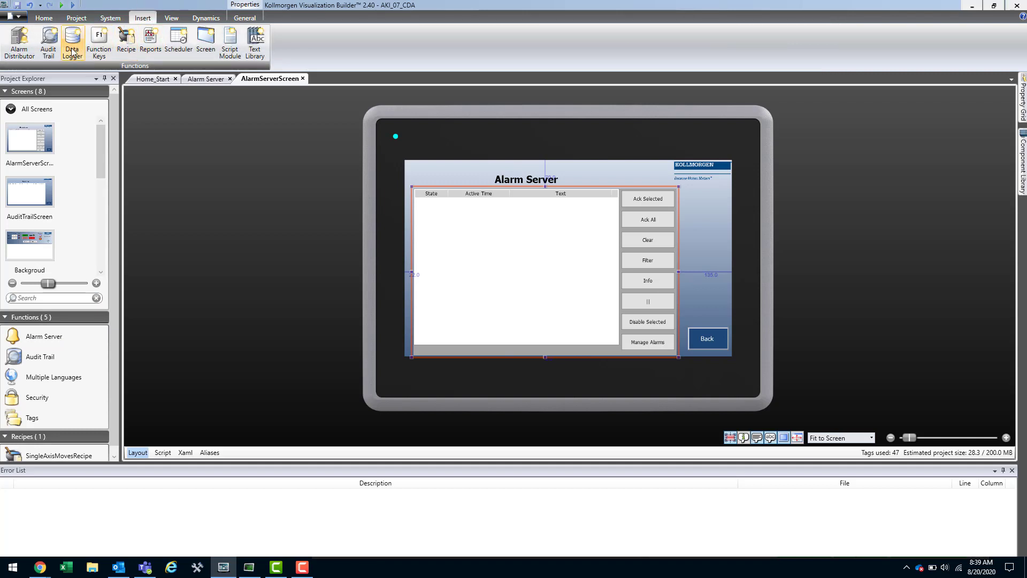
{"action": "left_click", "coordinate": [20, 43]}
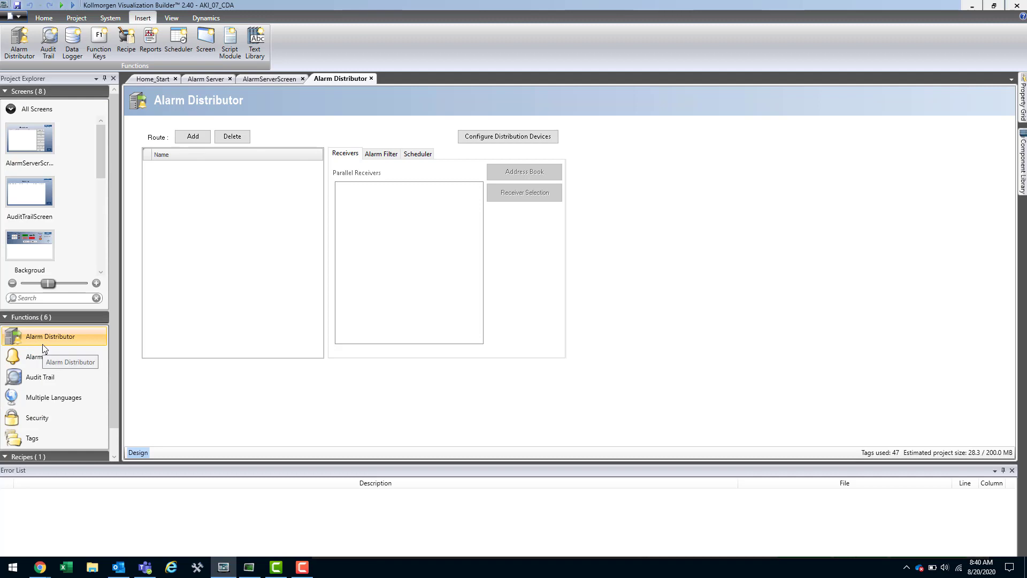
{"action": "left_click", "coordinate": [202, 139]}
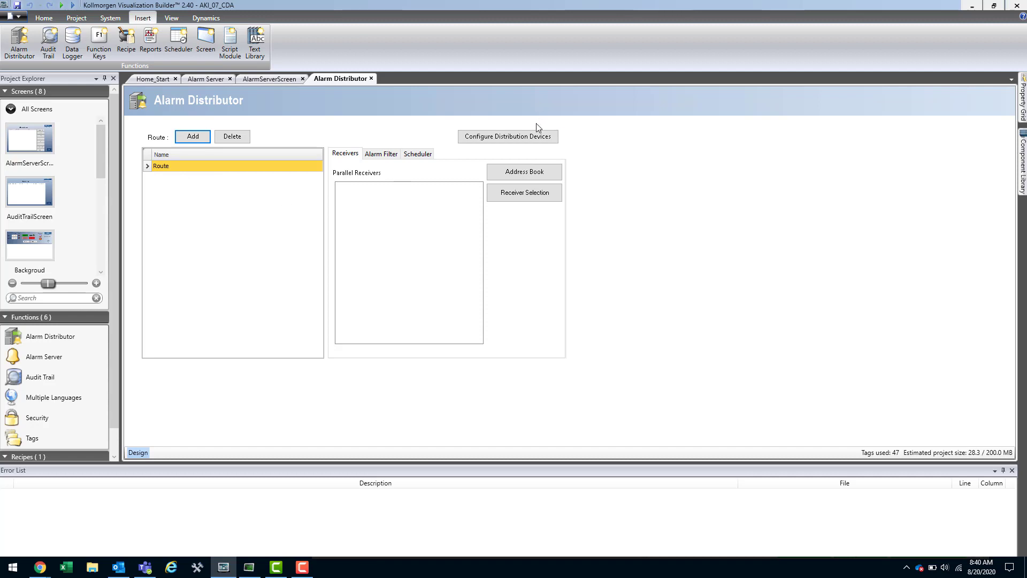
- Examine the email, print, SMS and TCP server settings of the distribution devices, and leave without changes
{"action": "left_click", "coordinate": [538, 137]}
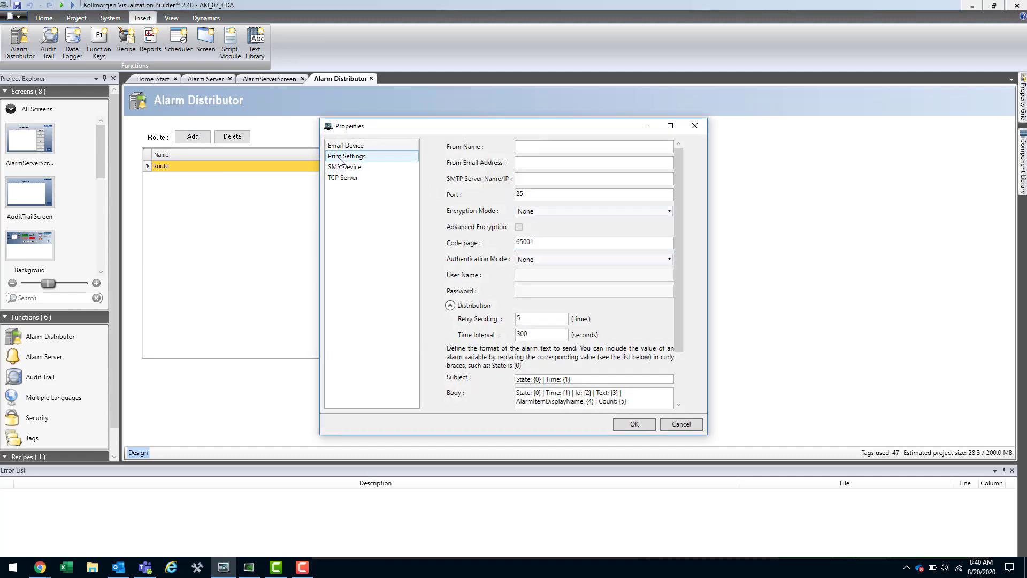
{"action": "left_click", "coordinate": [340, 160]}
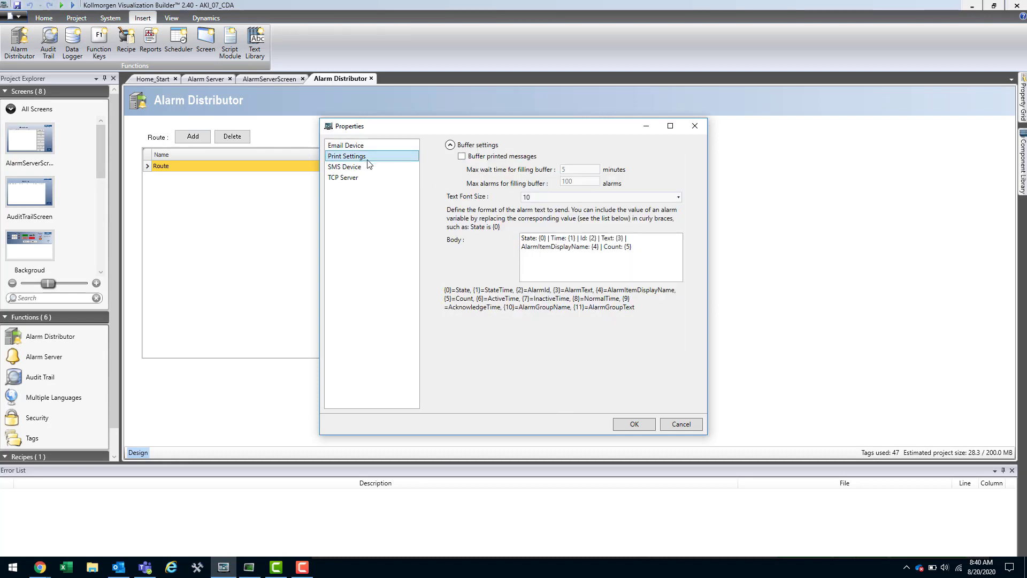
{"action": "left_click", "coordinate": [347, 168]}
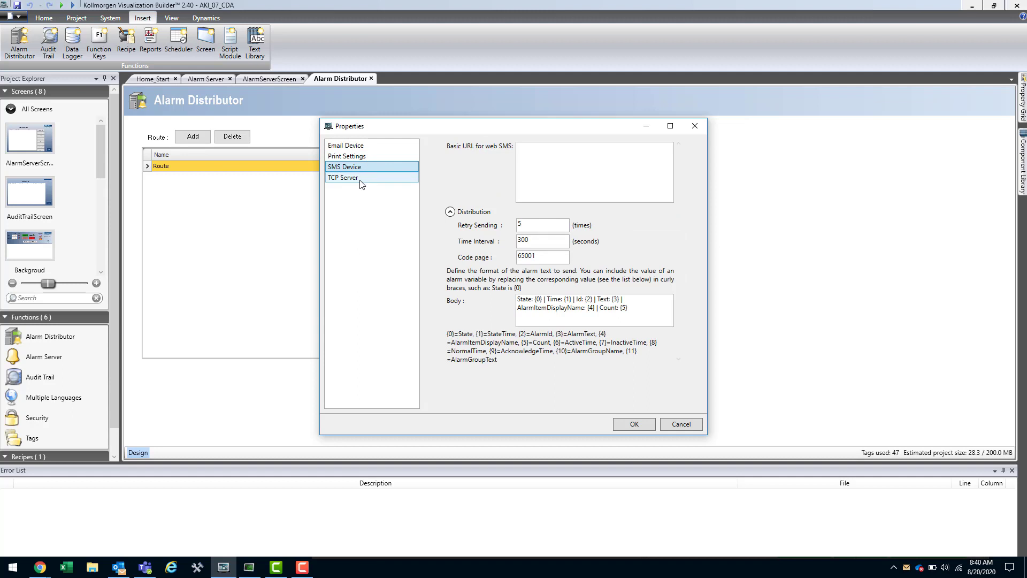
{"action": "left_click", "coordinate": [361, 178]}
{"action": "left_click", "coordinate": [367, 167]}
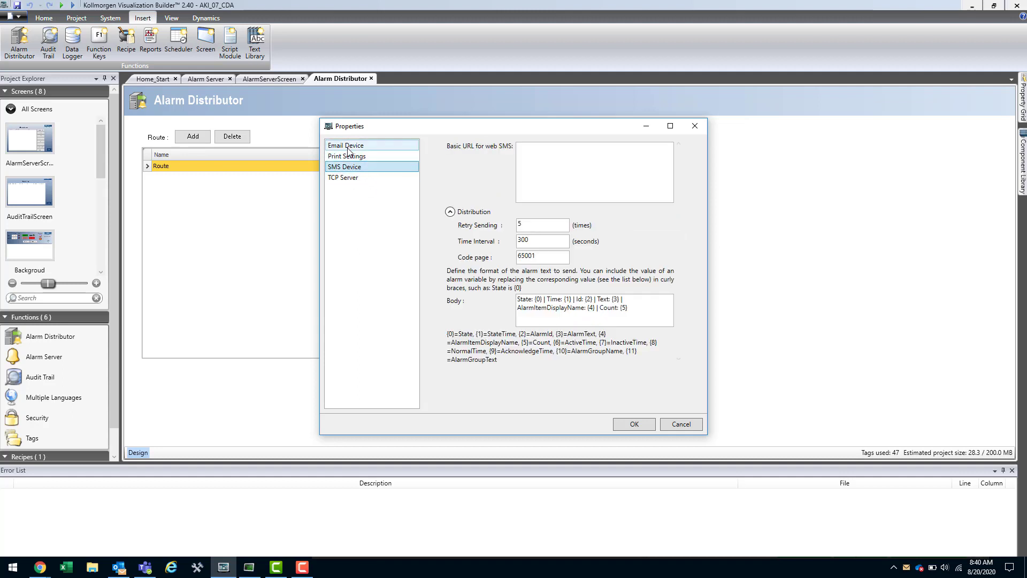
{"action": "left_click", "coordinate": [352, 147]}
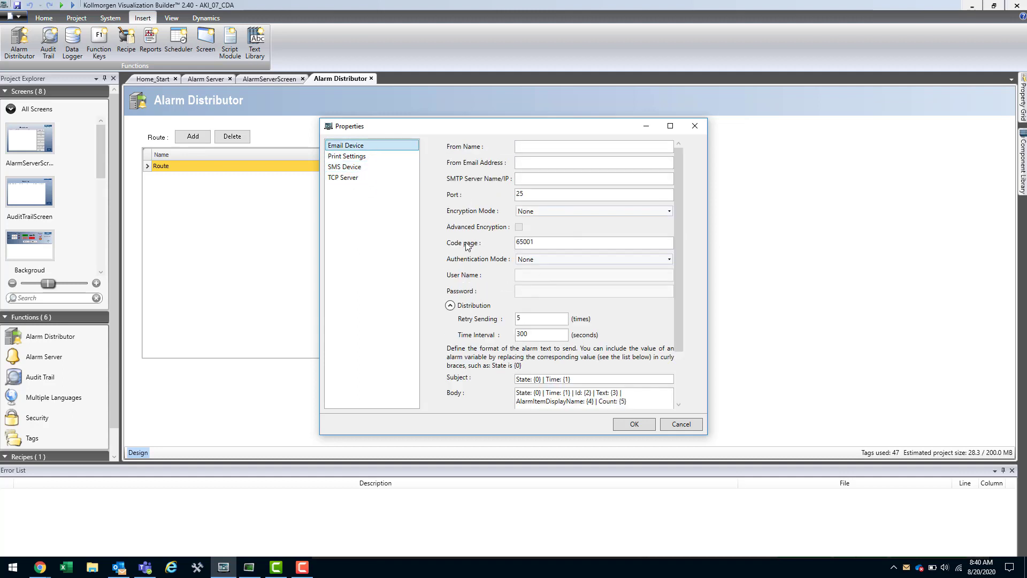
{"action": "left_click_drag", "start_coordinate": [676, 302], "coordinate": [622, 355]}
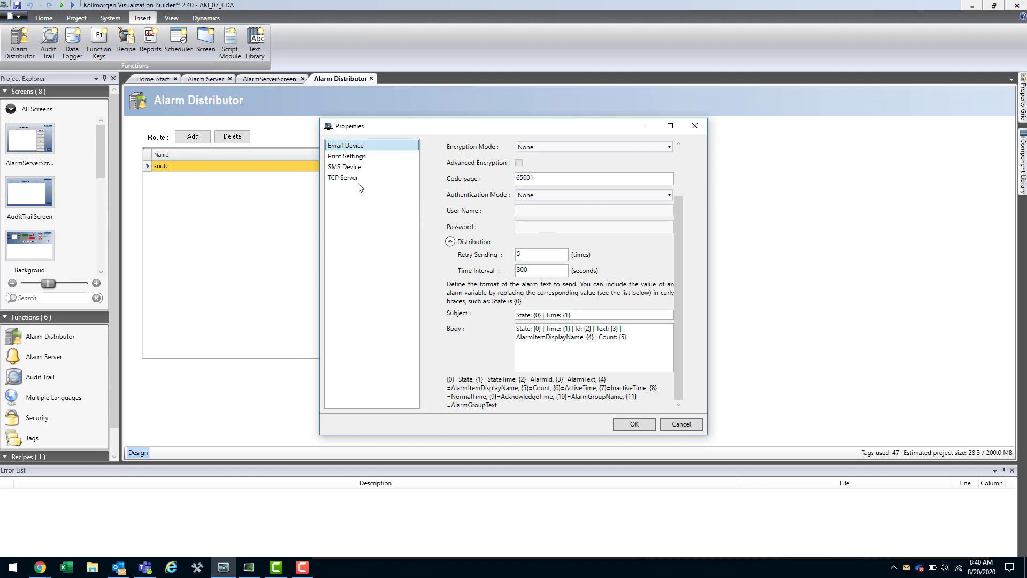
{"action": "left_click", "coordinate": [676, 425]}
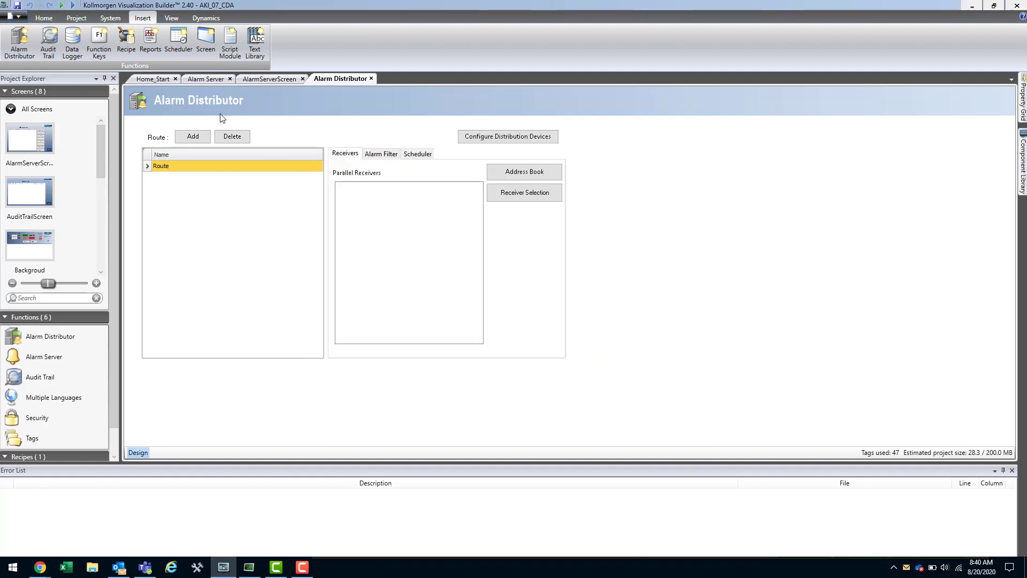